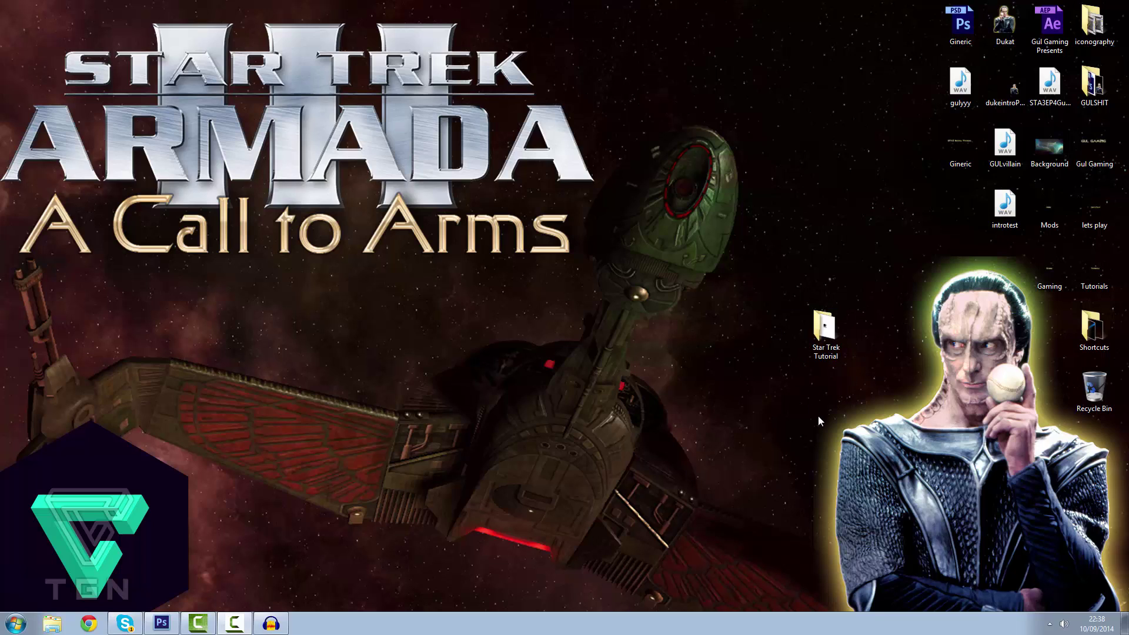
Step: Open the Star Trek Tutorial desktop folder and run the STA3_V10_INSTALL installer
double_click(817, 346)
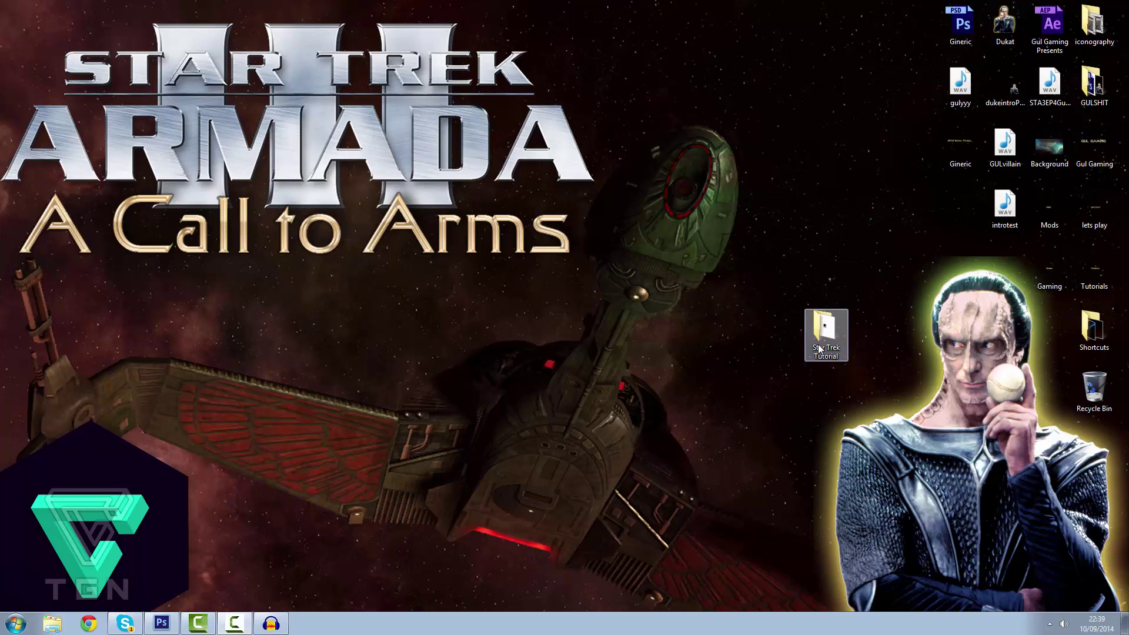
click(325, 139)
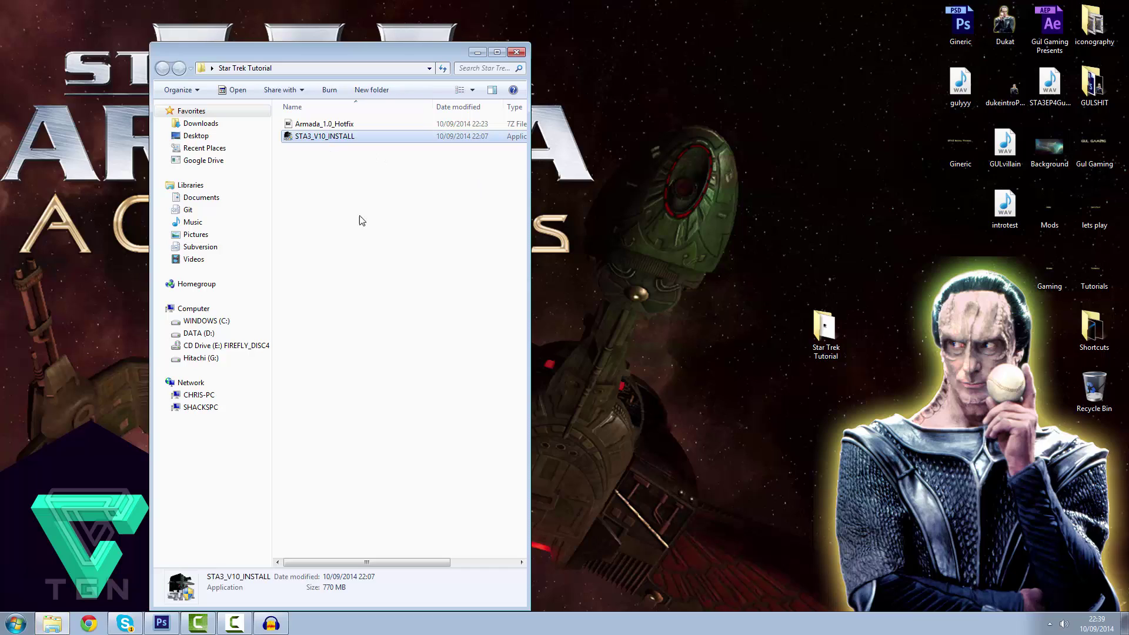
double_click(360, 139)
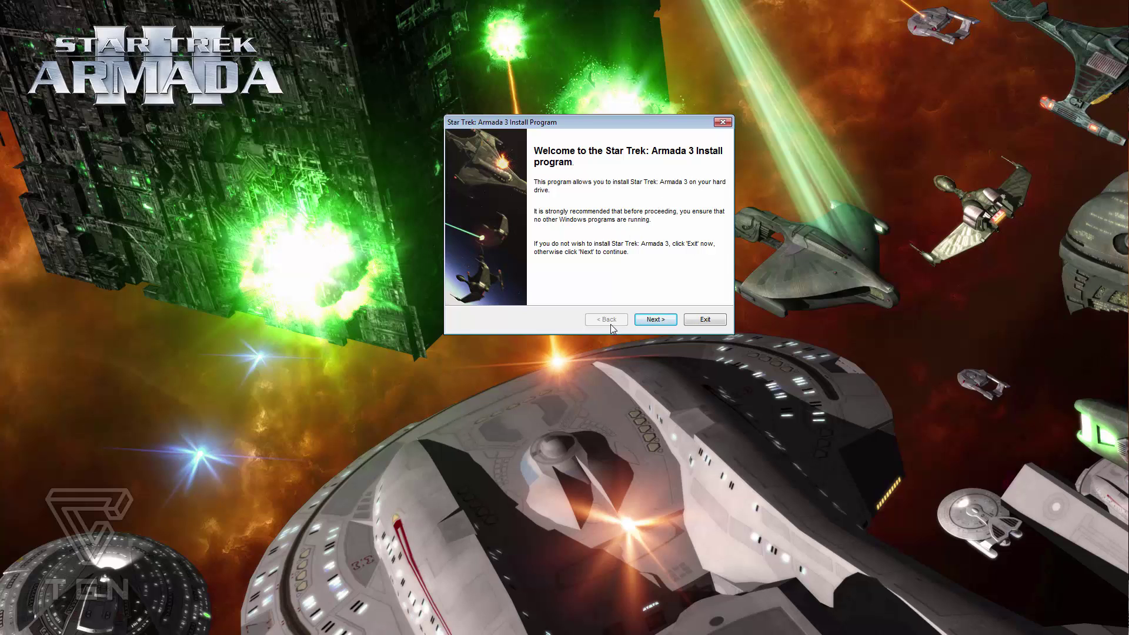
Step: Advance the Armada 3 installer from the welcome page to the License page
click(648, 322)
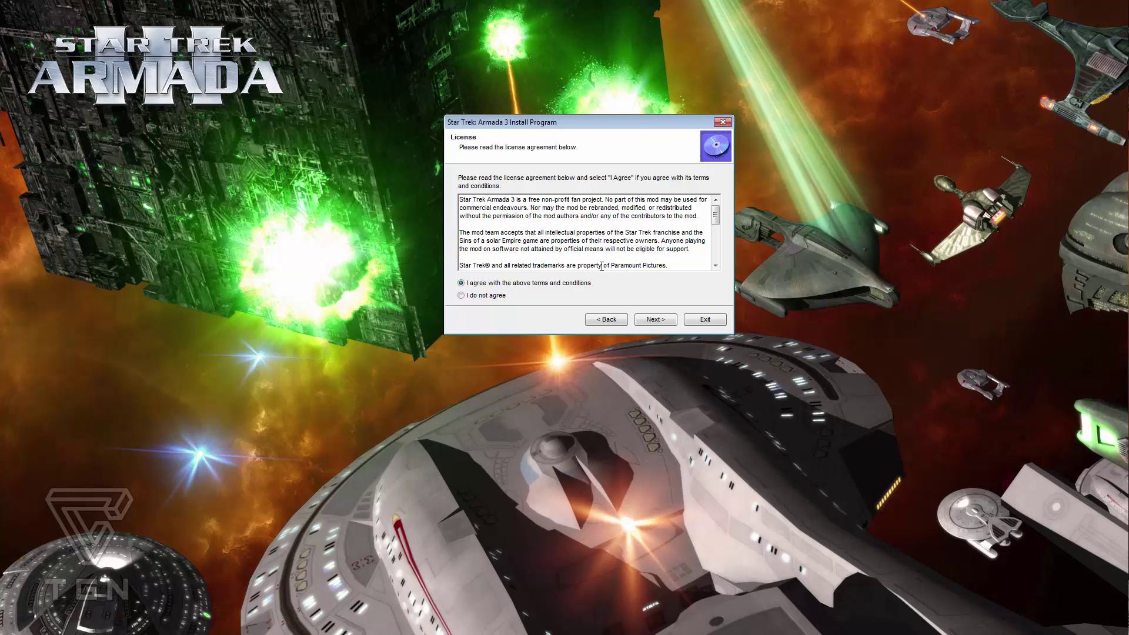
Step: Accept the licence and change the install path's Mods-Rebellion v1.80 to v1.82
click(655, 319)
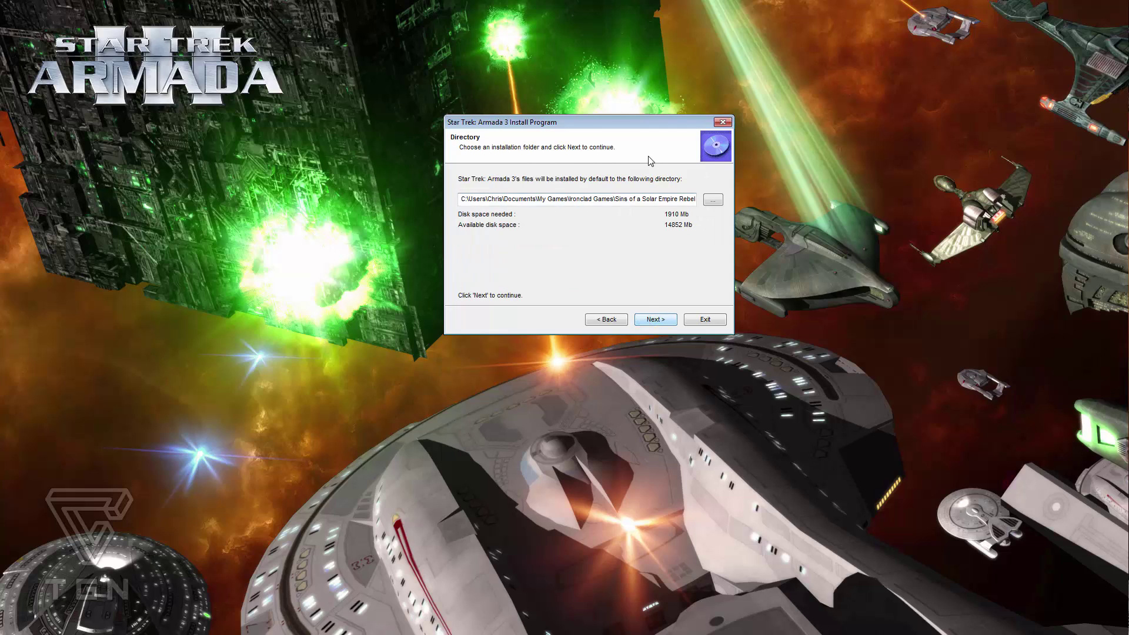
drag(475, 200, 398, 204)
drag(468, 206, 706, 206)
click(617, 199)
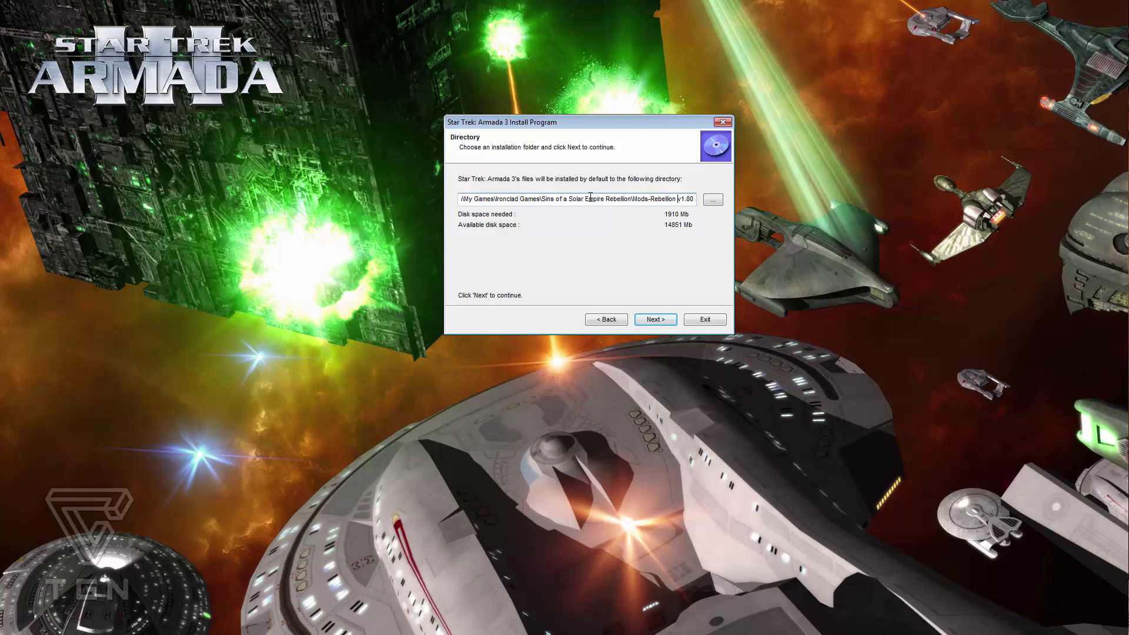
drag(460, 201, 697, 201)
click(479, 201)
drag(491, 200, 513, 200)
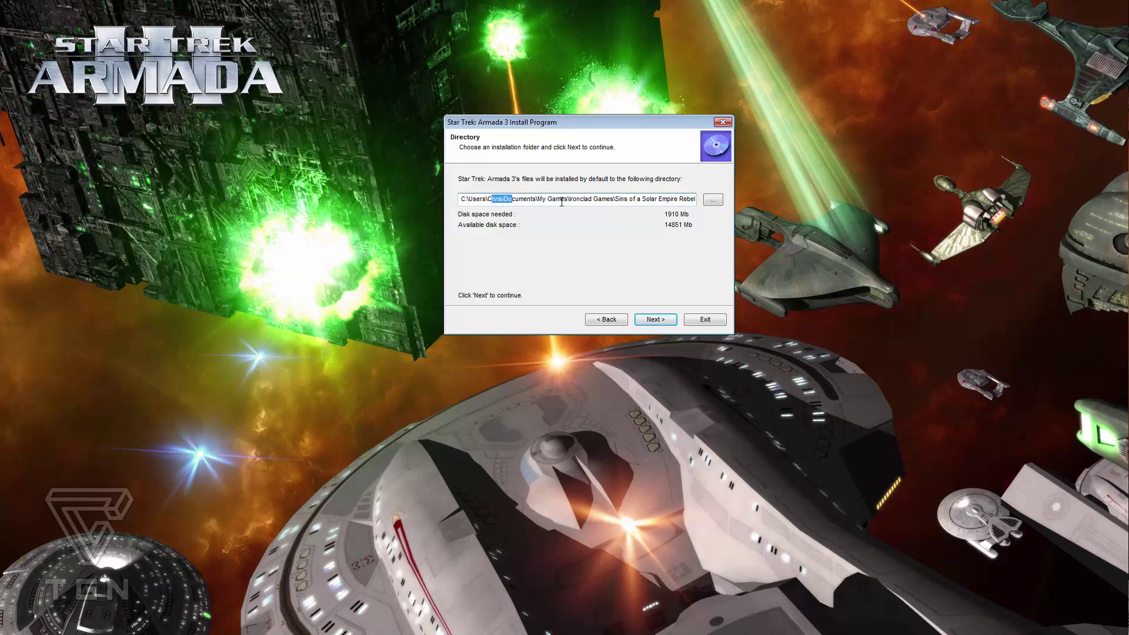
drag(601, 200, 698, 204)
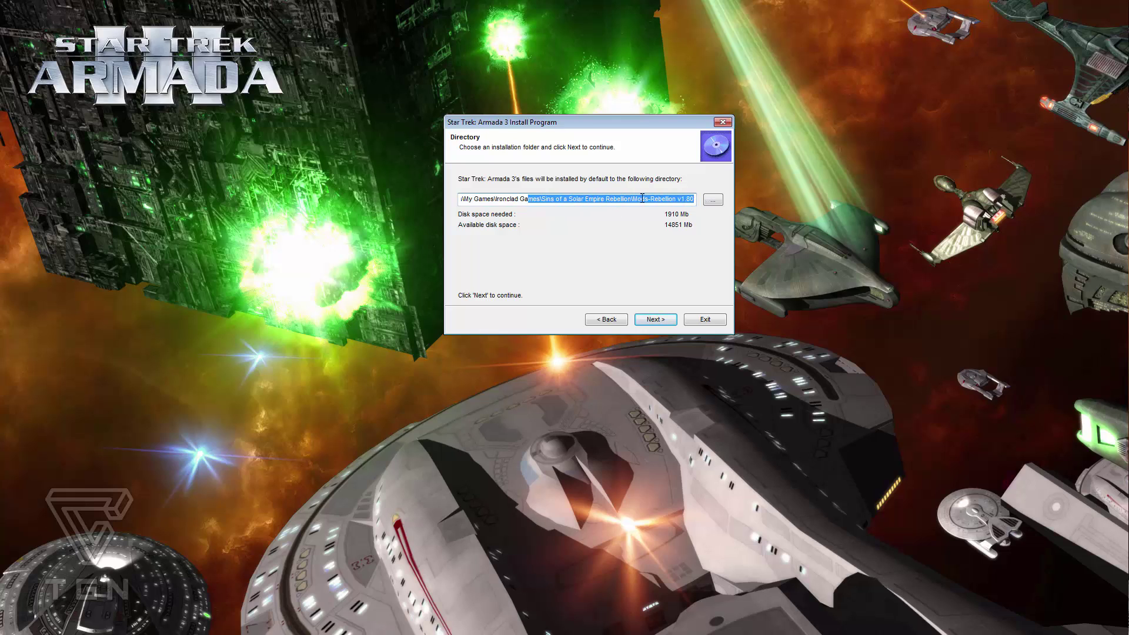
click(694, 198)
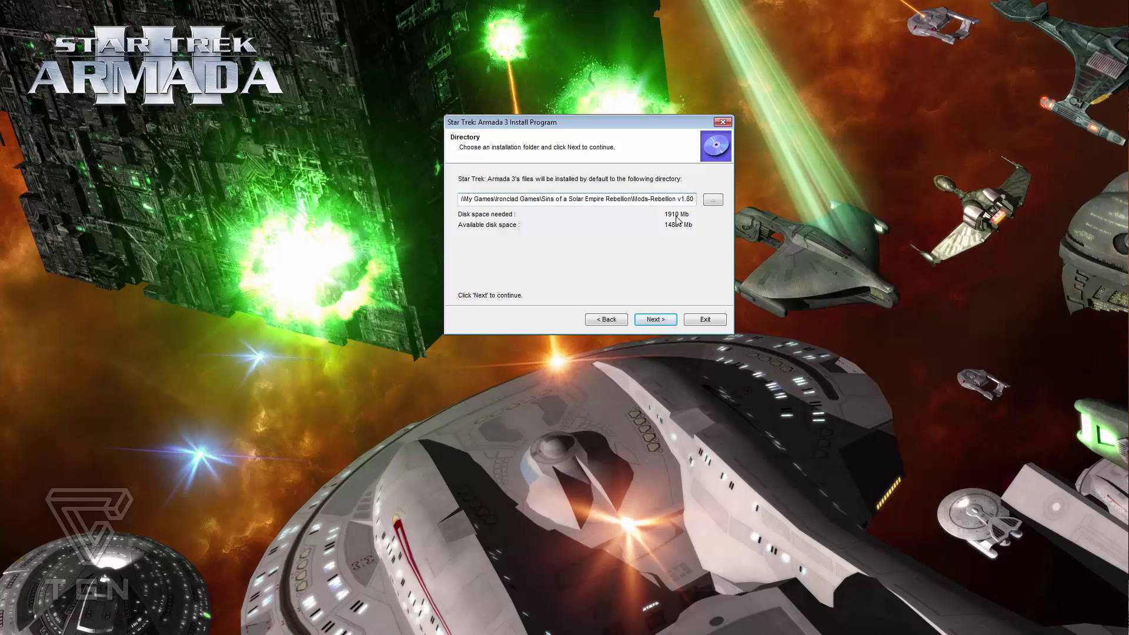
key(BackSpace)
text(2)
click(656, 321)
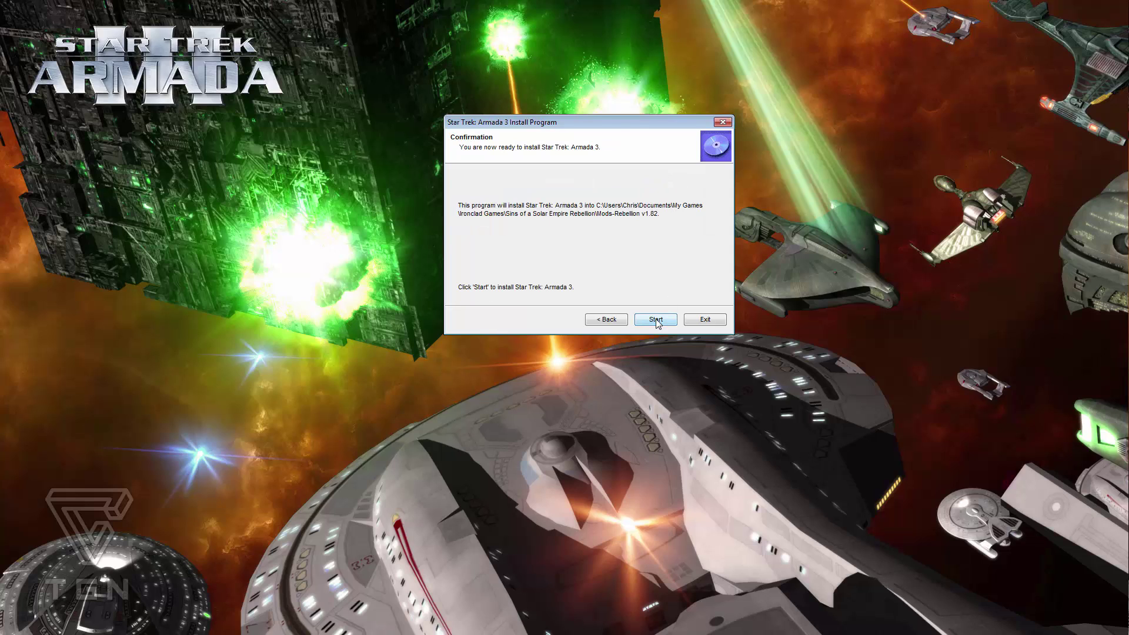
Step: Start the Armada 3 installation and let it run until it reports success
click(656, 320)
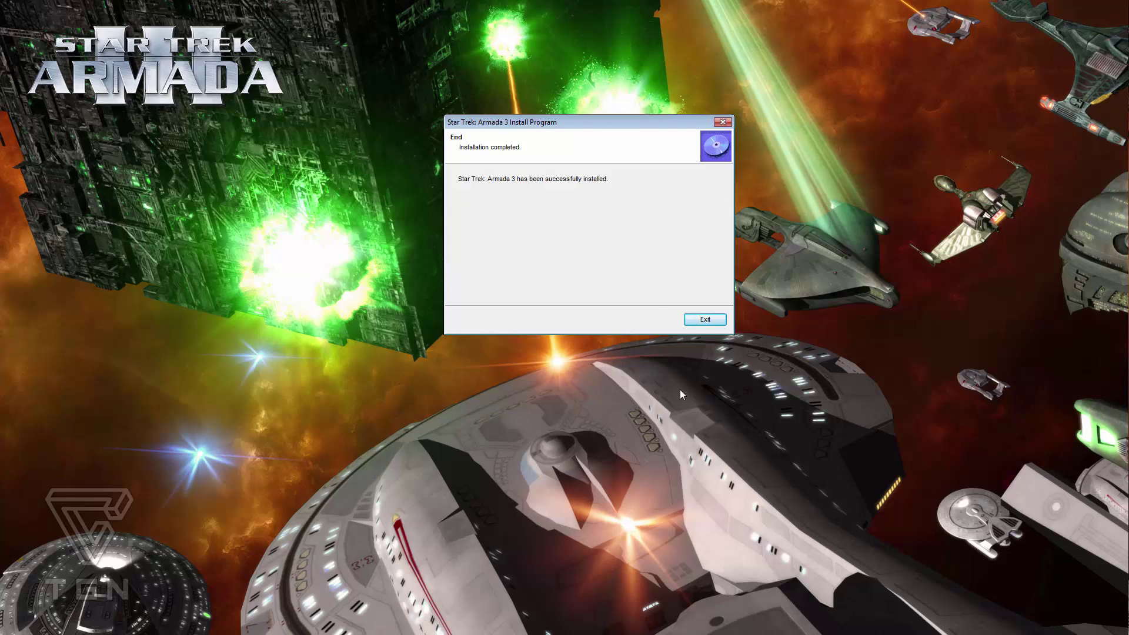
Step: Exit the finished installer and reposition the Star Trek Tutorial window
click(708, 320)
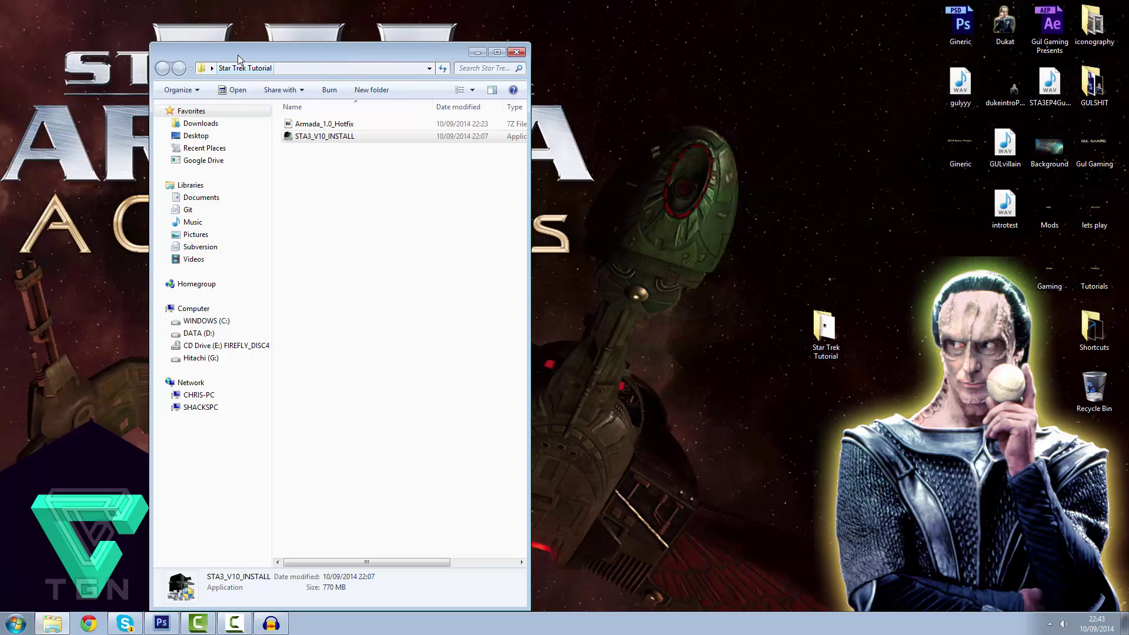
drag(244, 52, 427, 42)
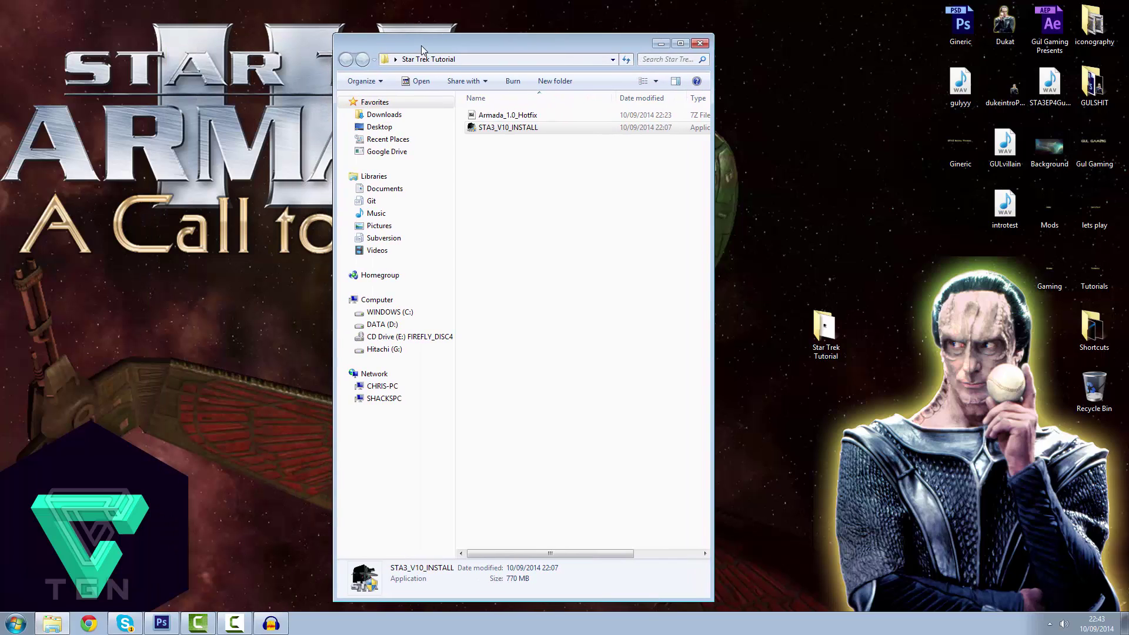
click(54, 625)
click(54, 627)
Step: Browse from C: through My Documents\My Games\Ironclad Games to Mods-Rebellion v1.82 and inspect both Armada 3 folders
click(16, 624)
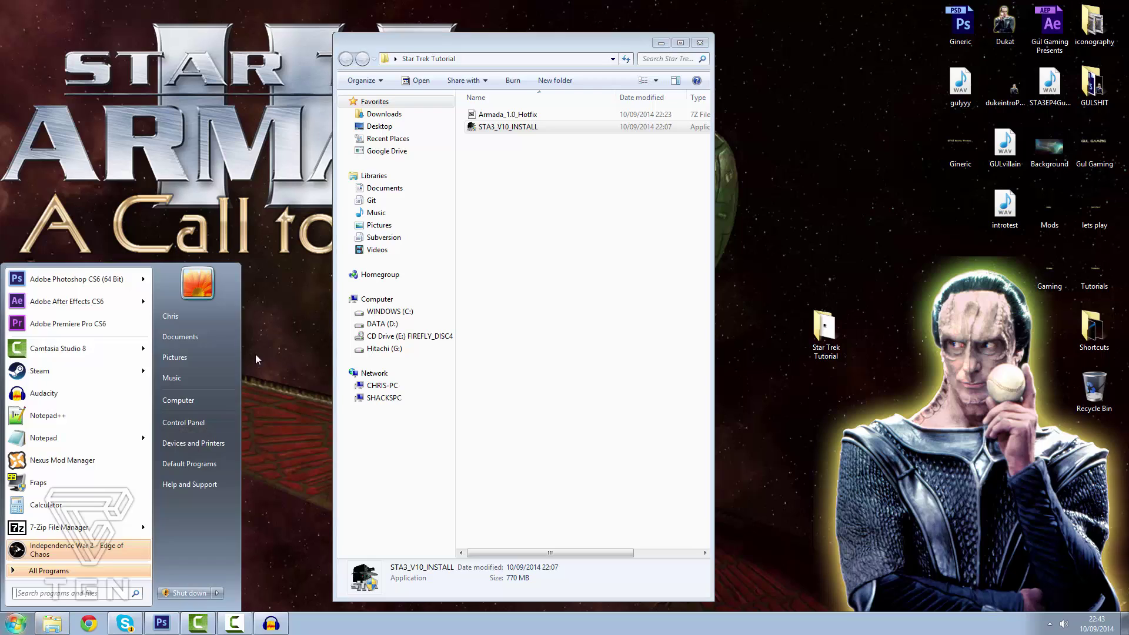
click(200, 398)
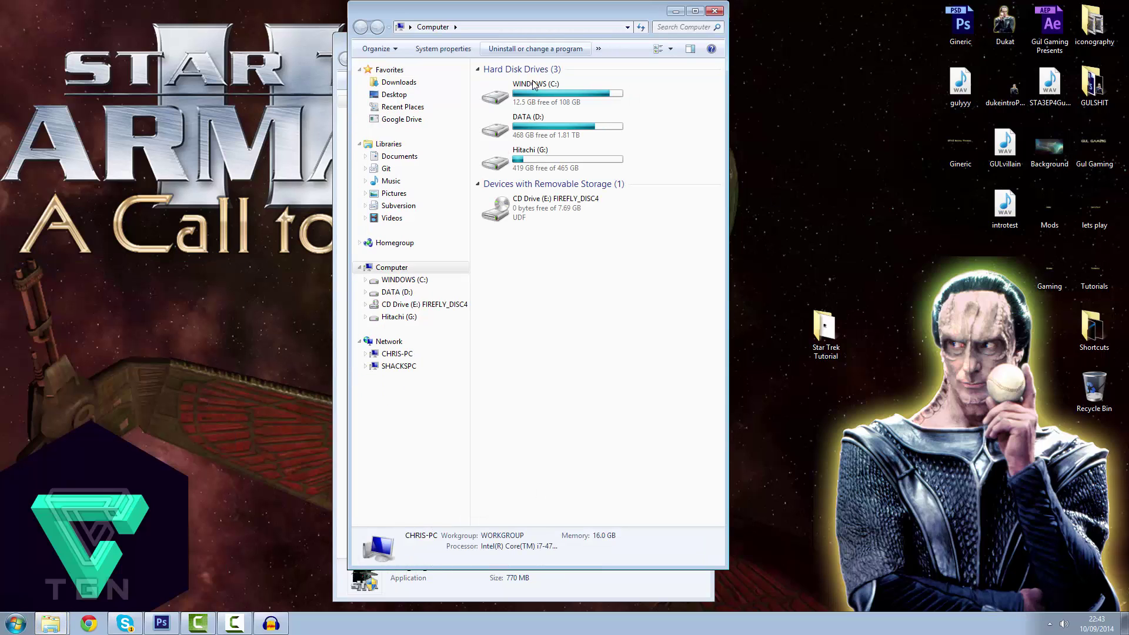
double_click(521, 96)
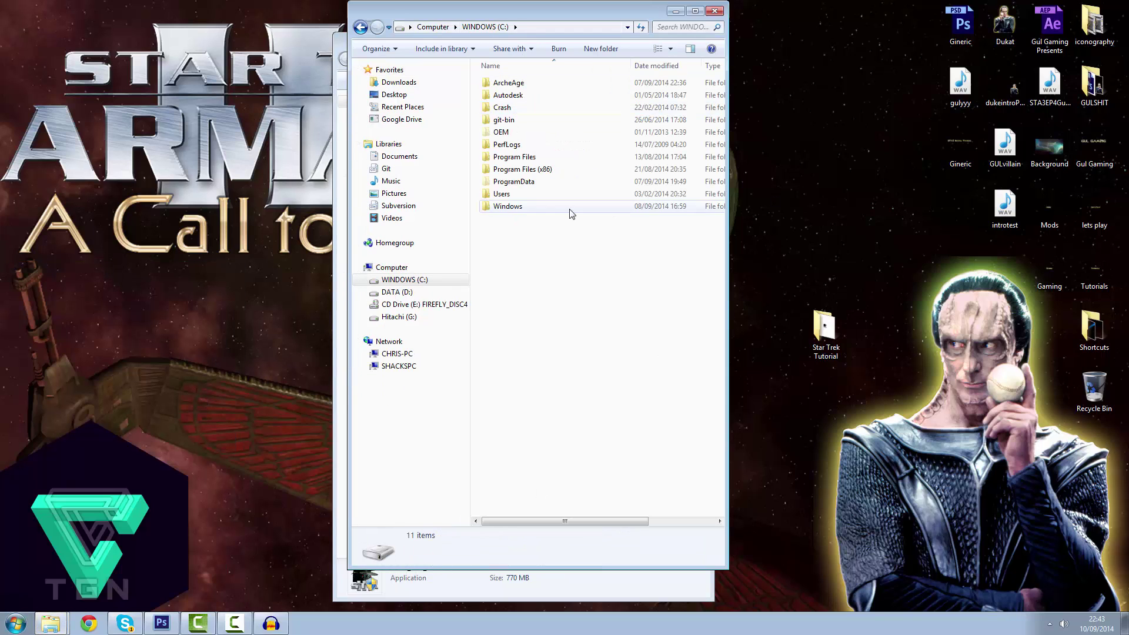
double_click(505, 194)
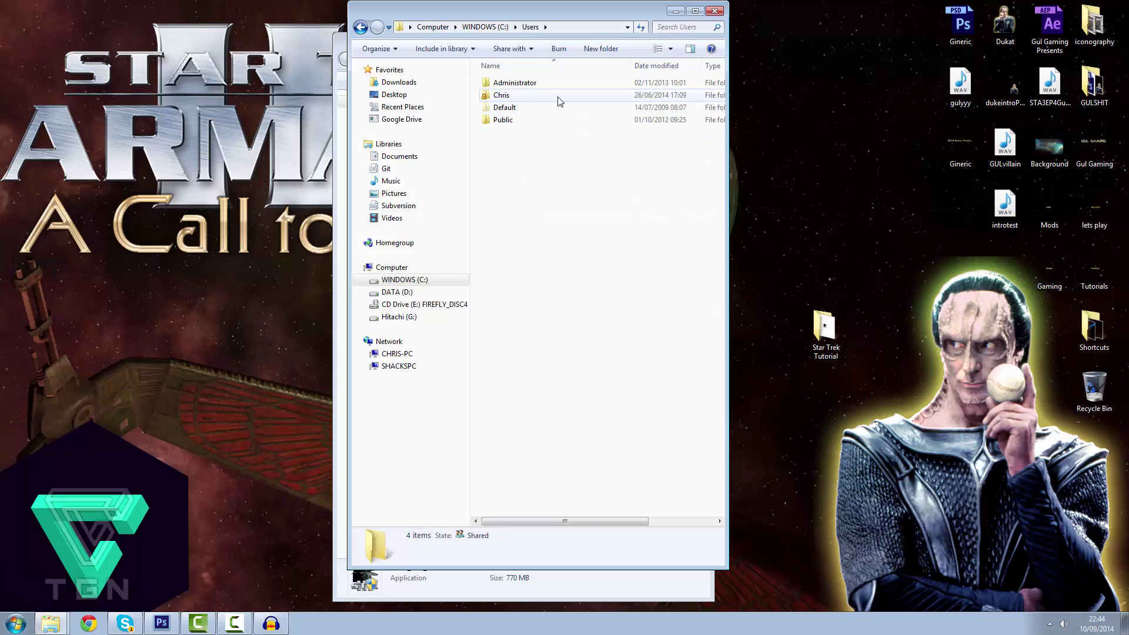
double_click(518, 97)
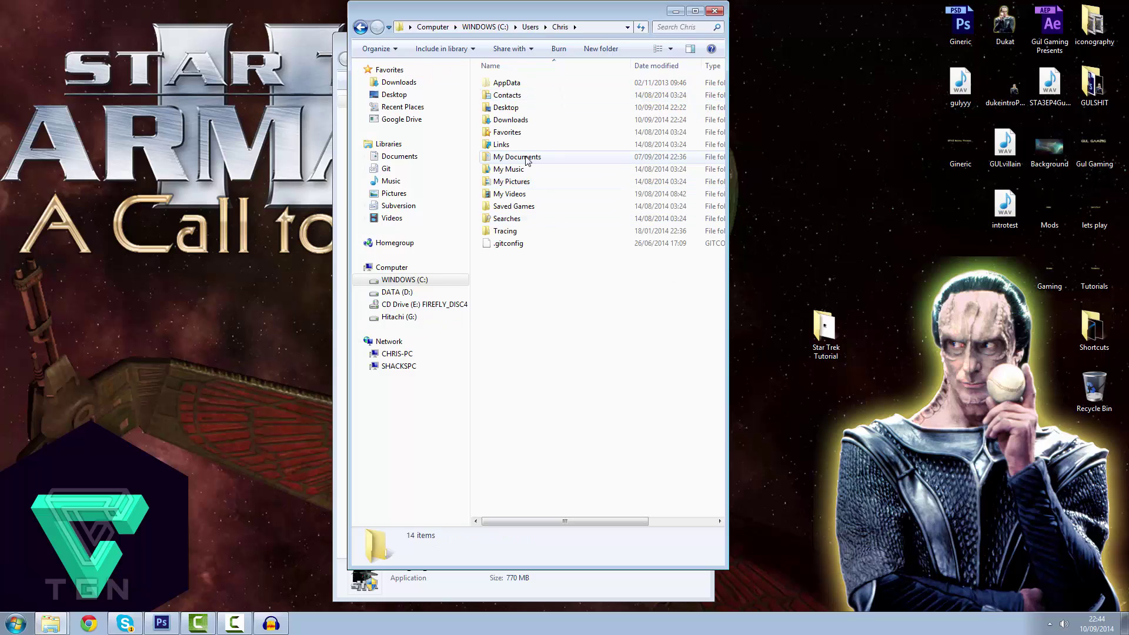
double_click(526, 158)
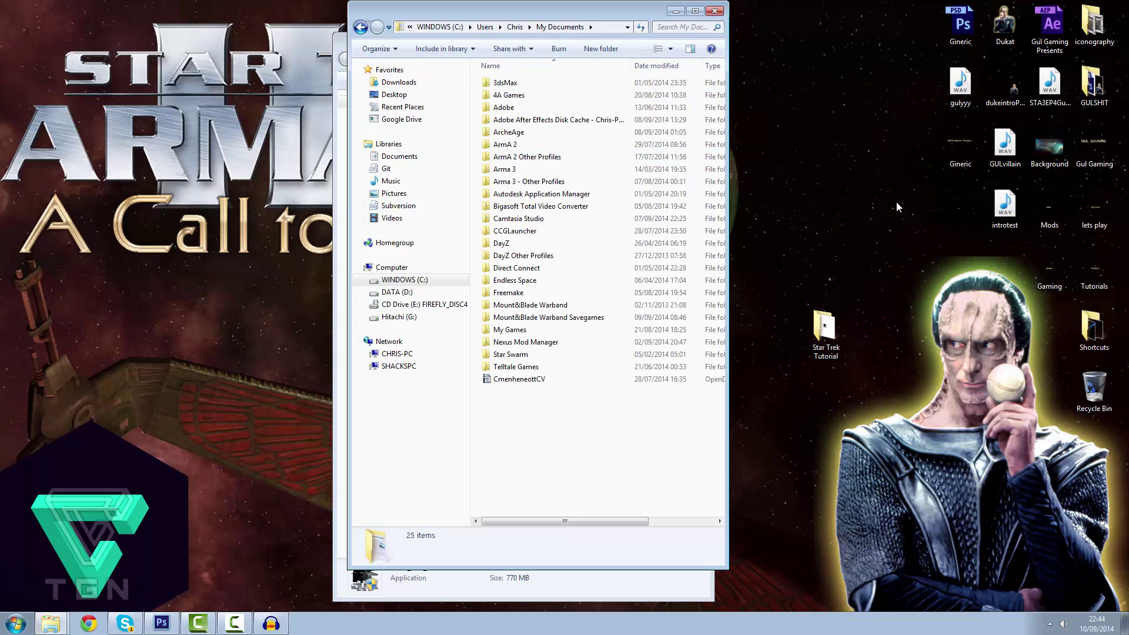
double_click(520, 332)
double_click(512, 119)
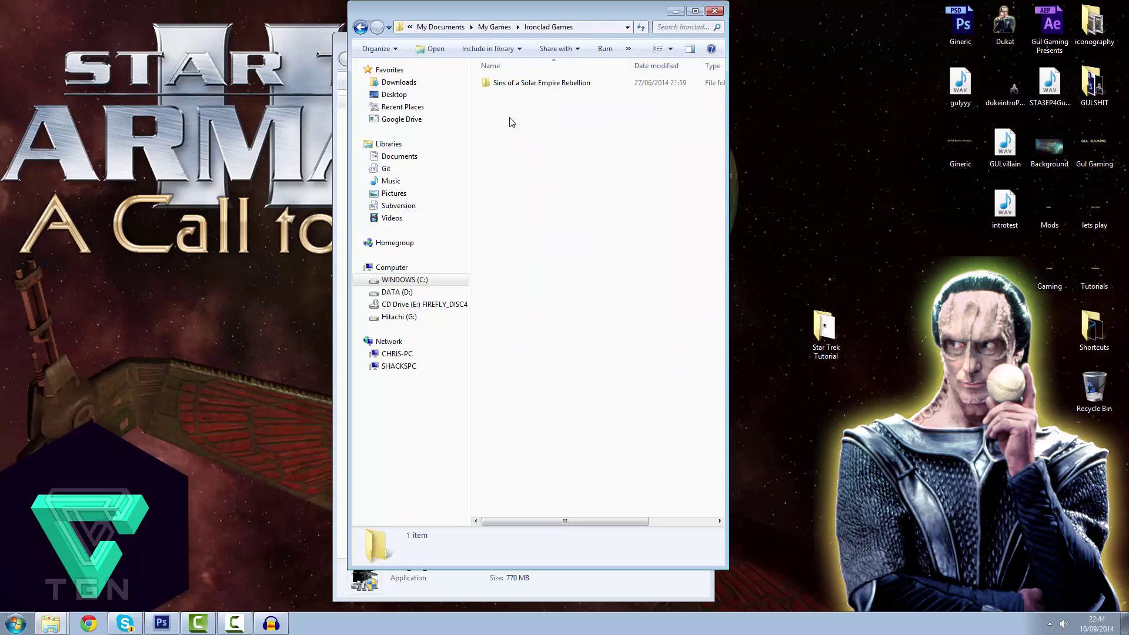
double_click(509, 86)
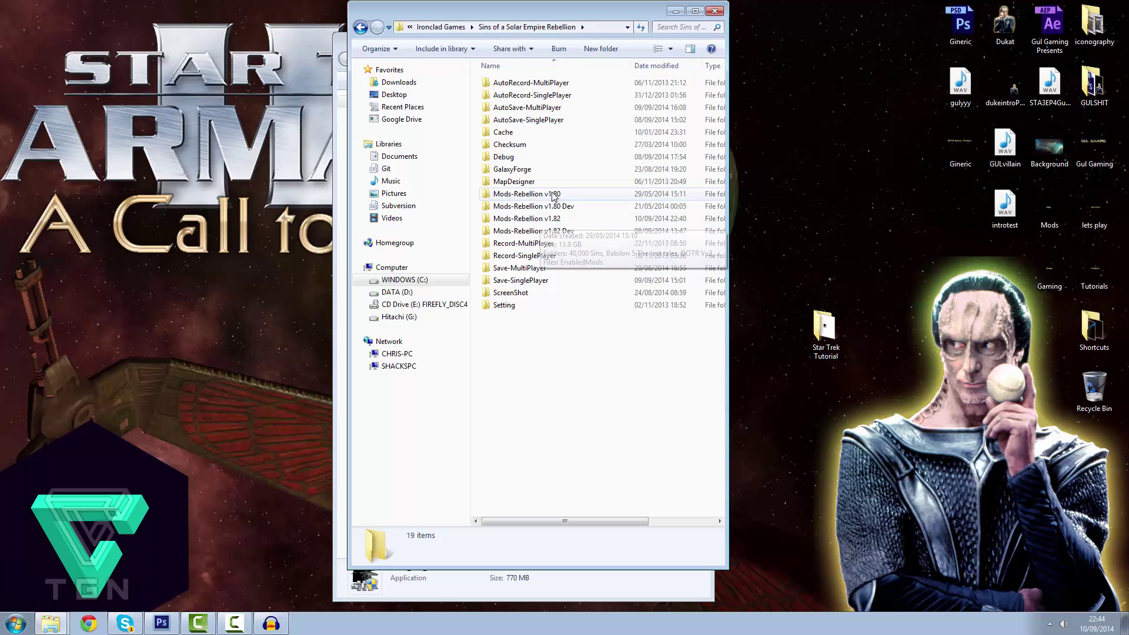
double_click(526, 219)
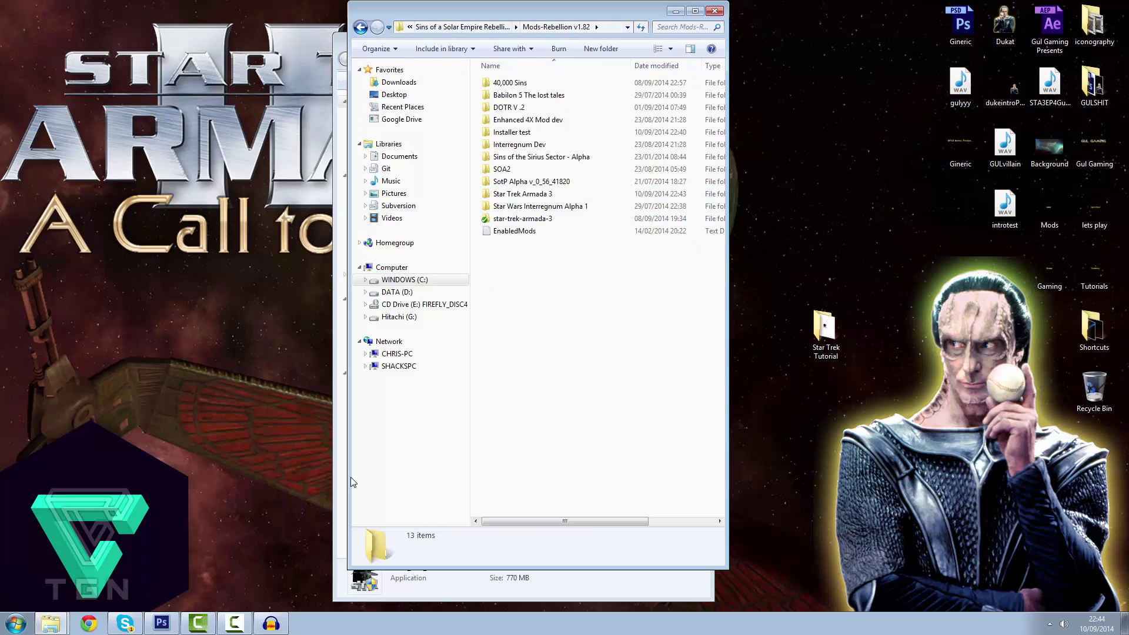
click(553, 195)
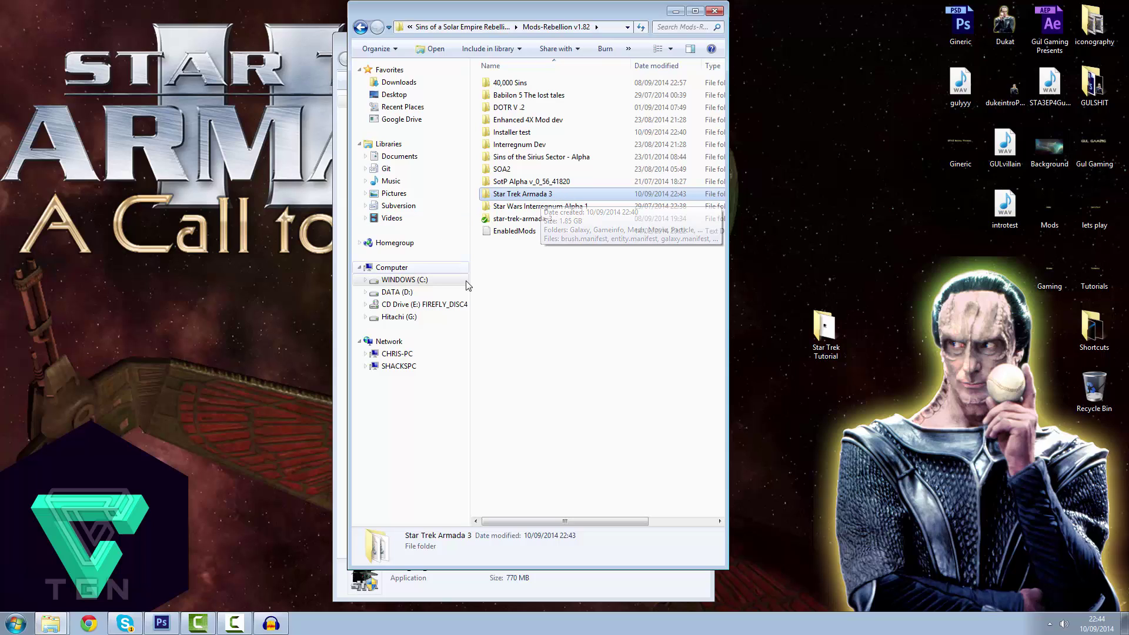
click(542, 221)
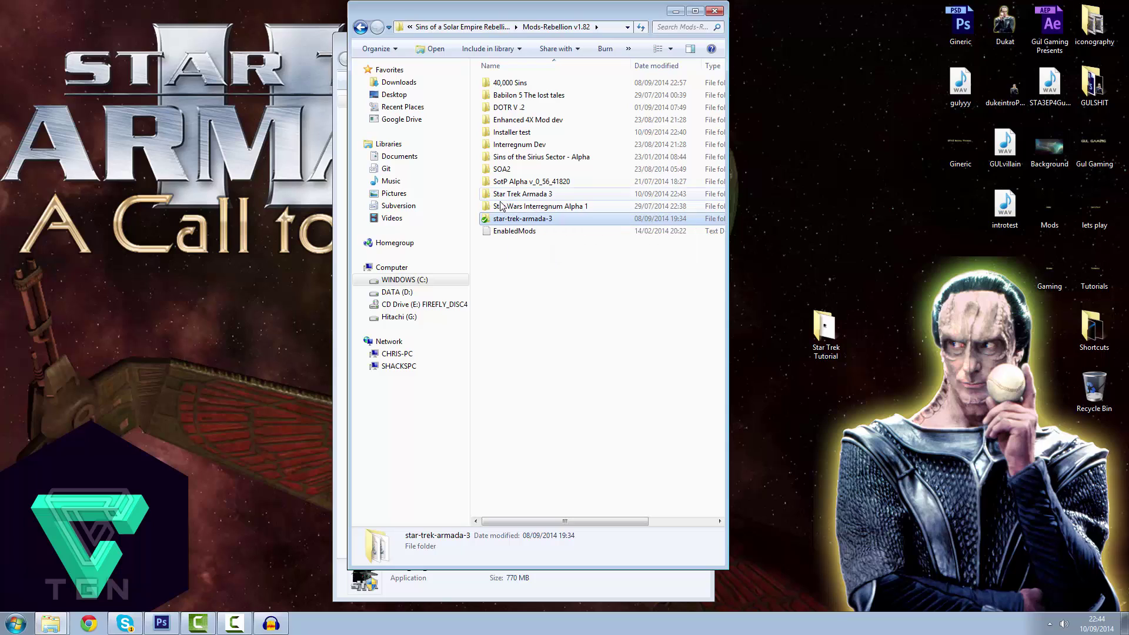
right_click(501, 231)
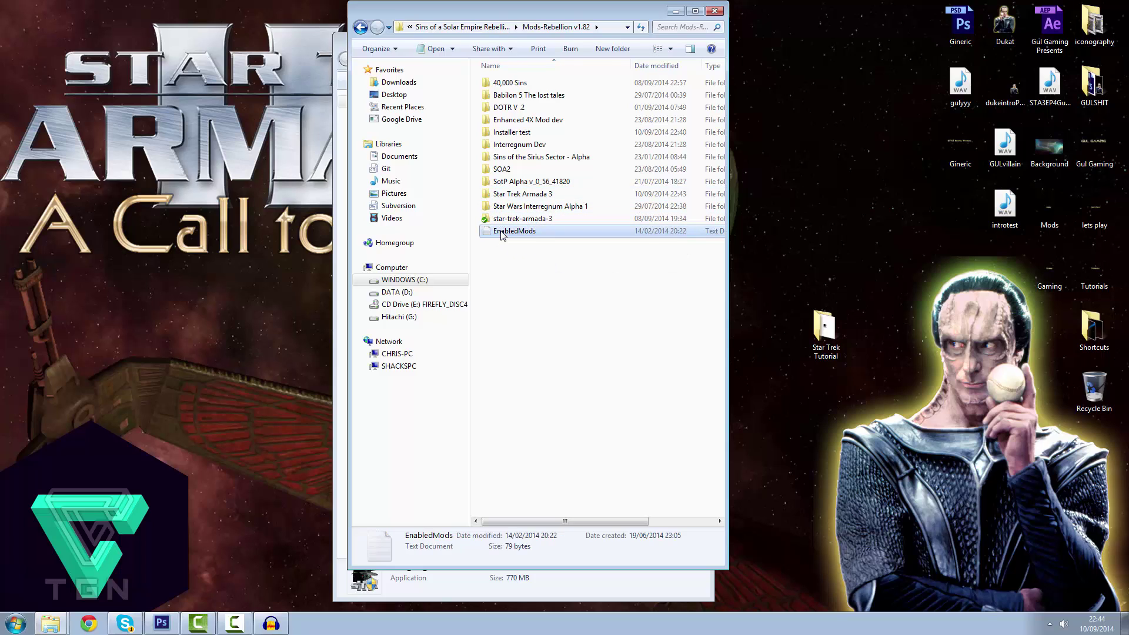
click(560, 240)
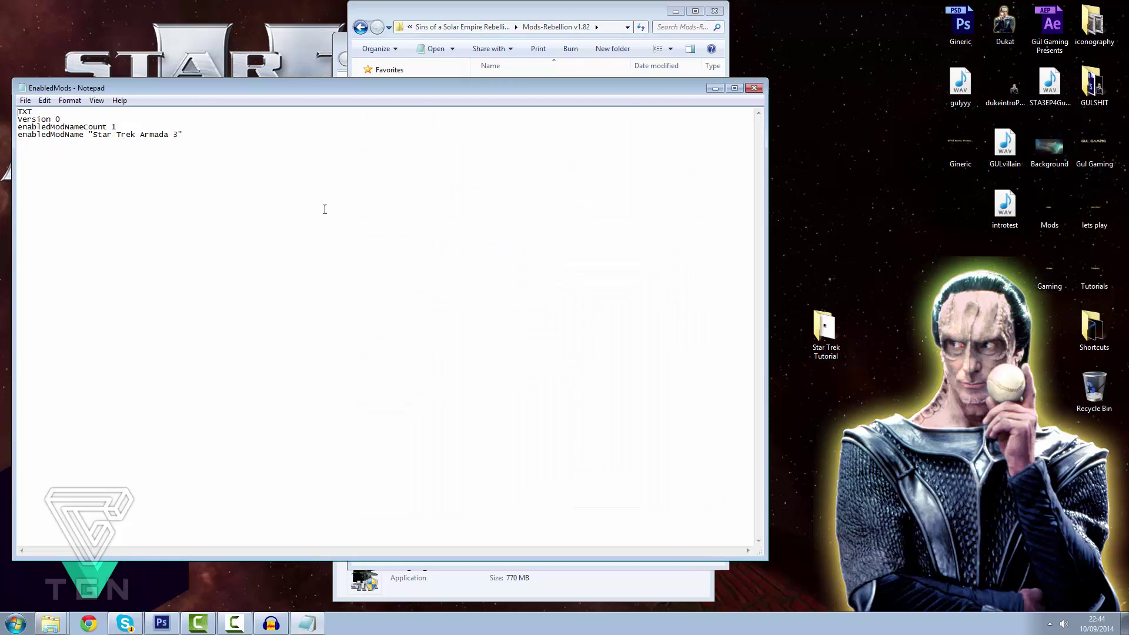
drag(151, 91, 504, 69)
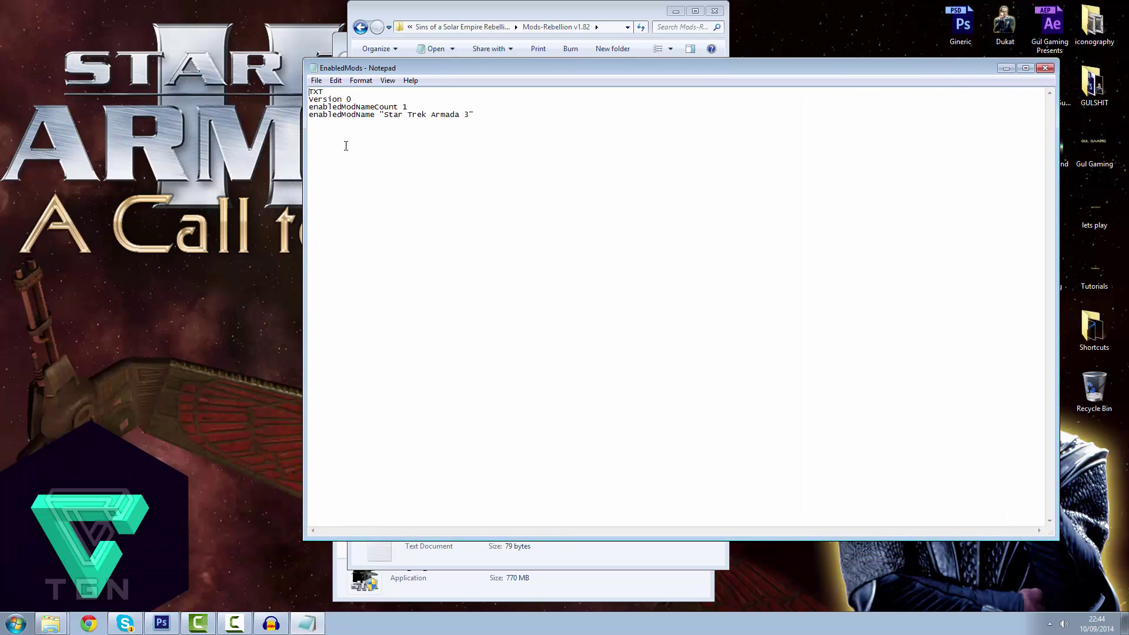
drag(383, 115, 469, 116)
click(1045, 68)
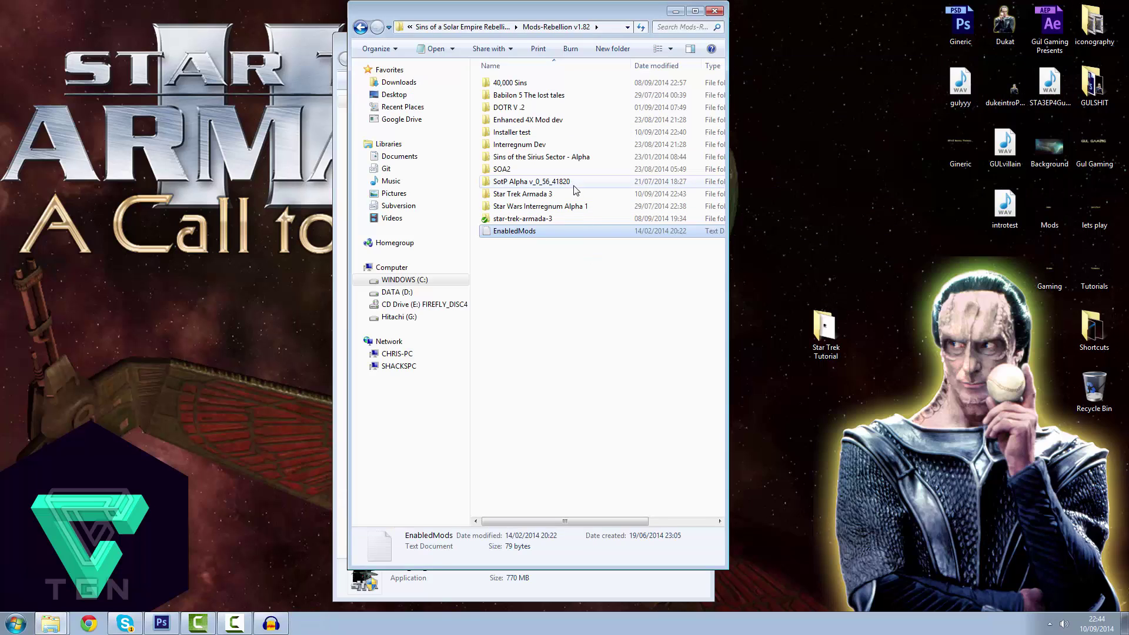
Step: Open Armada_1.0_Hotfix.7z, enter its Armada 1.0 Hotfix folder, and launch Large Address Aware.exe
drag(600, 16, 238, 35)
drag(528, 45, 531, 42)
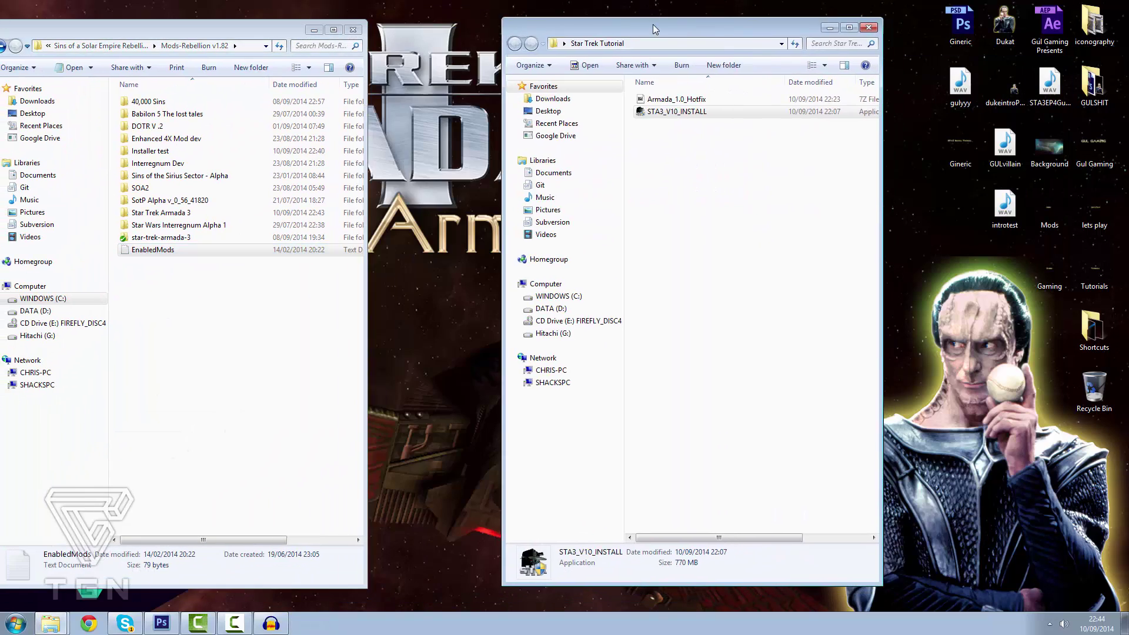
drag(649, 28, 552, 33)
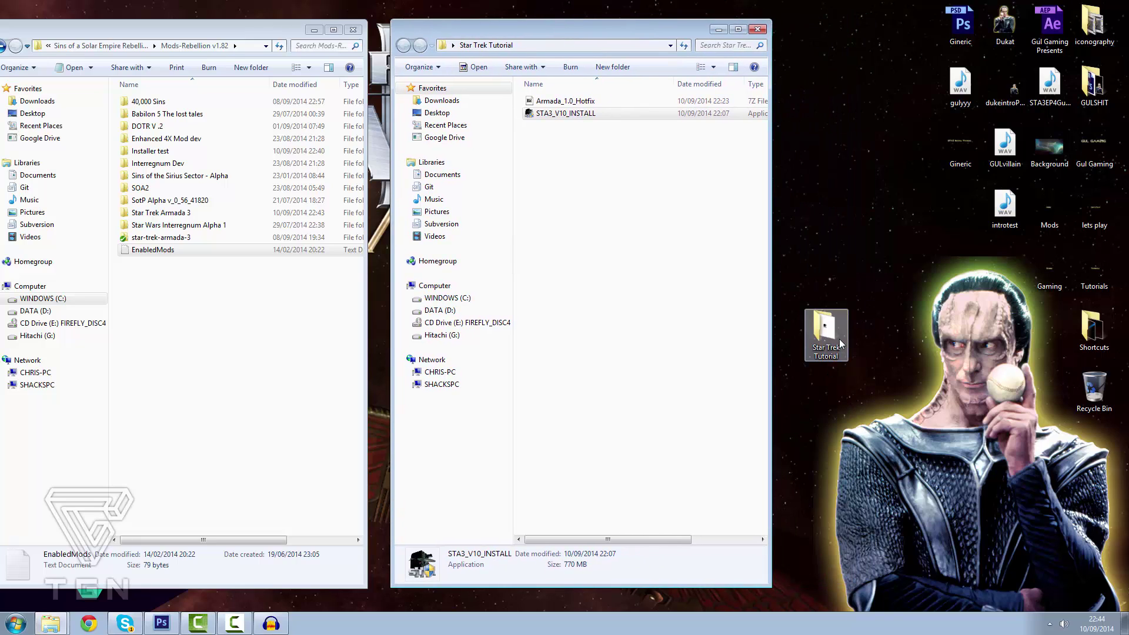
double_click(565, 102)
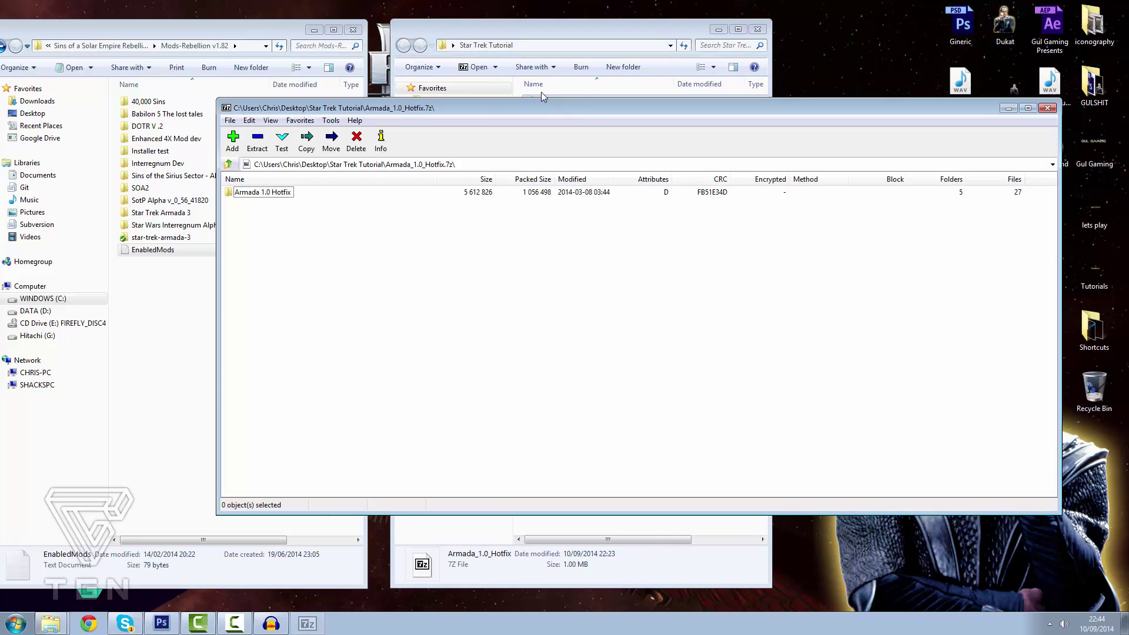
drag(403, 117, 693, 69)
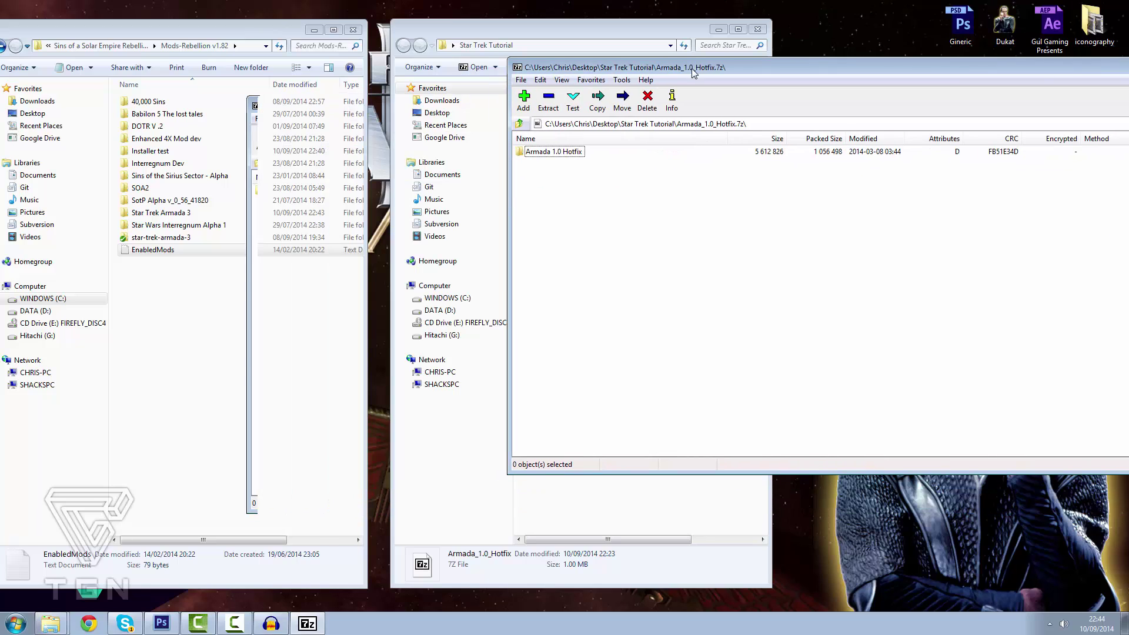
double_click(560, 152)
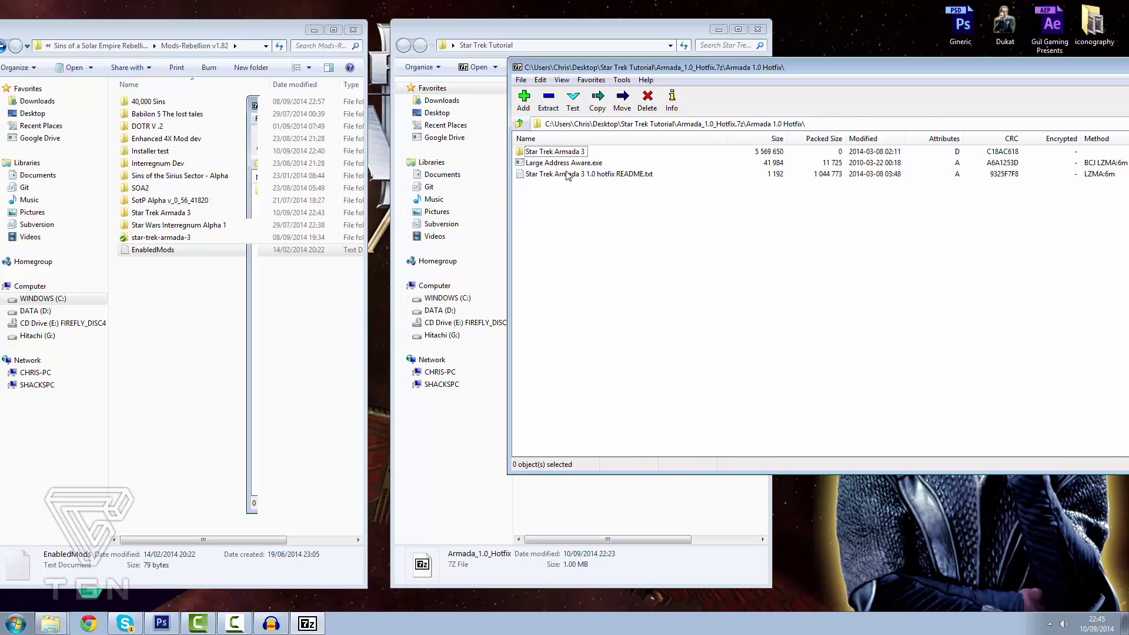
mouse_move(566, 164)
mouse_down()
mouse_move(764, 303)
mouse_move(562, 167)
mouse_up()
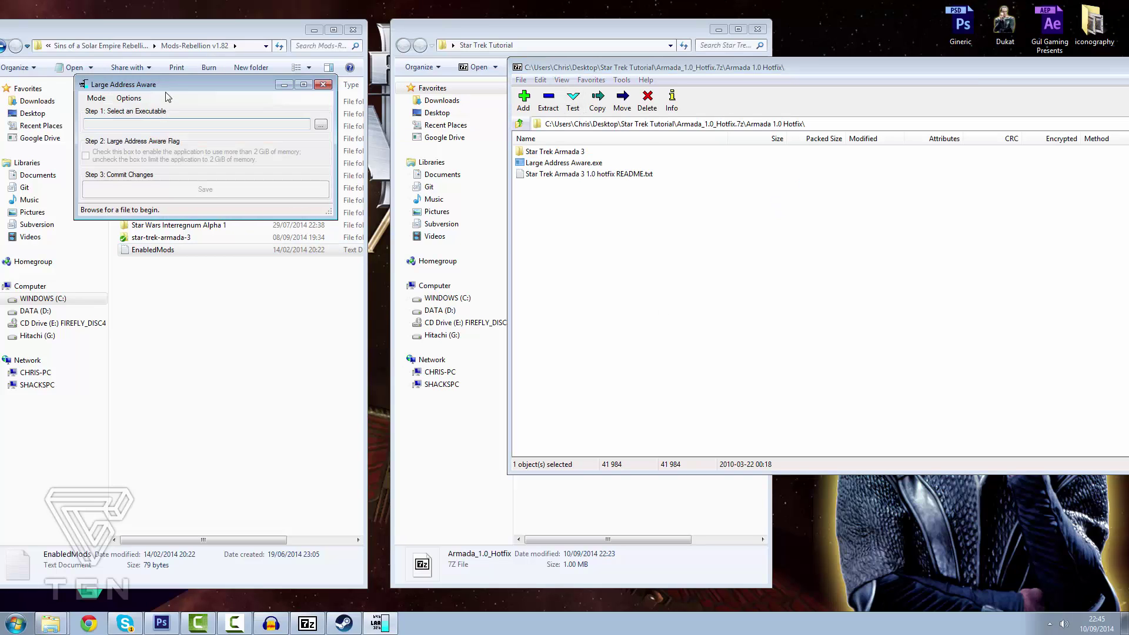
Step: Browse to D:\Program Files (x86)\Steam\SteamApps\common\Sins of a Solar Empire Rebellion
drag(169, 84, 582, 118)
click(897, 260)
mouse_move(596, 194)
mouse_down()
mouse_move(594, 252)
mouse_move(592, 186)
mouse_up()
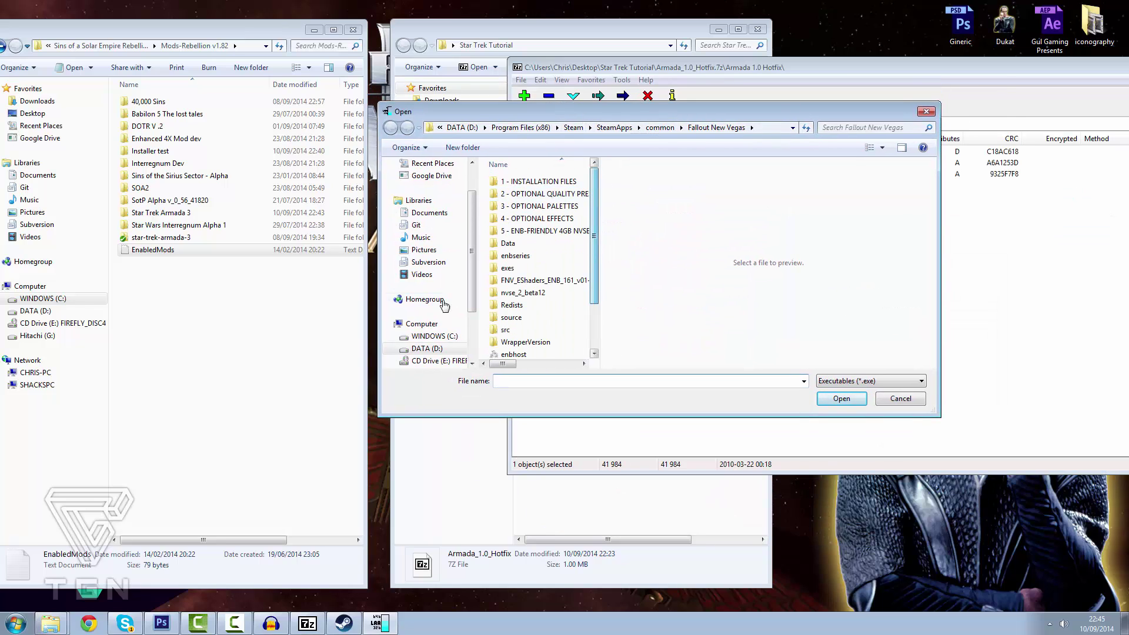
click(421, 349)
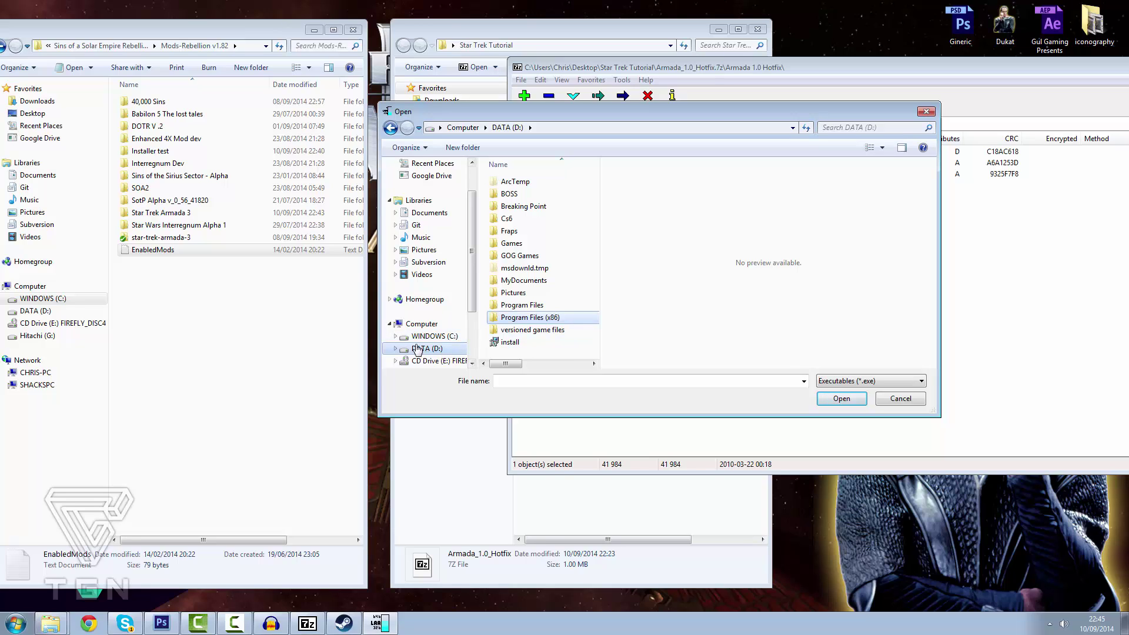
double_click(513, 319)
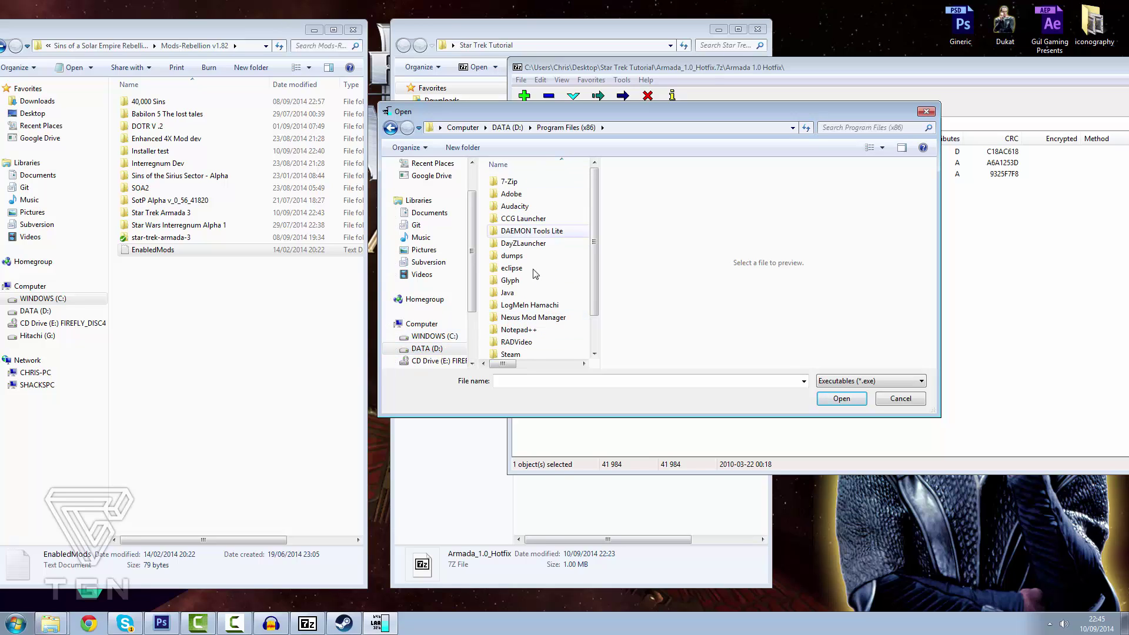
drag(596, 213, 603, 283)
double_click(511, 315)
scroll(587, 220, down, 5)
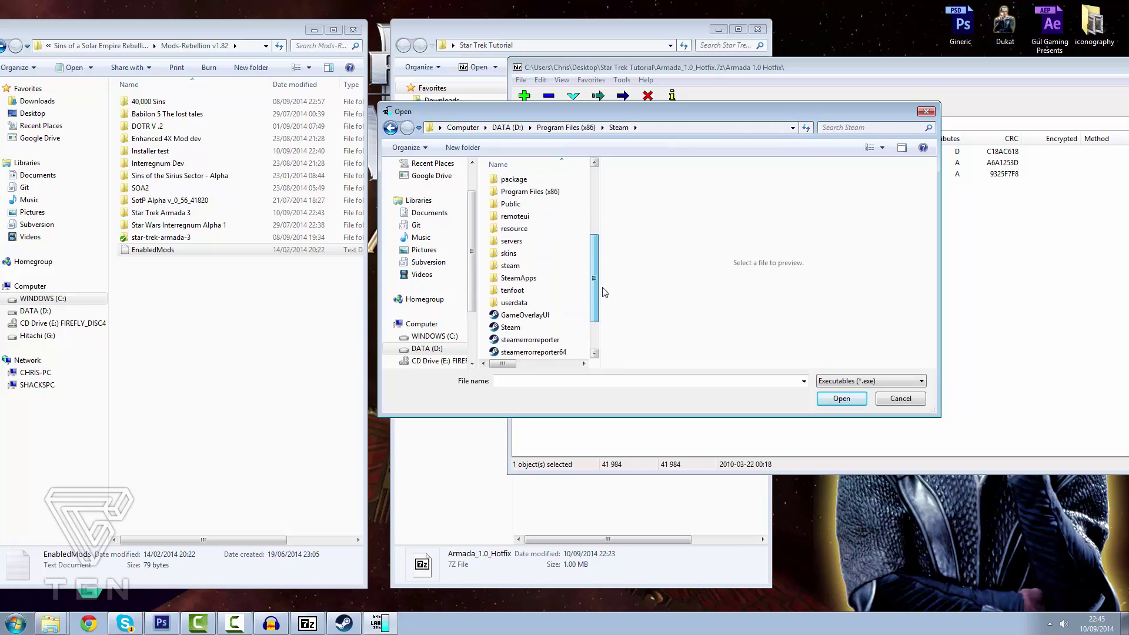
double_click(579, 236)
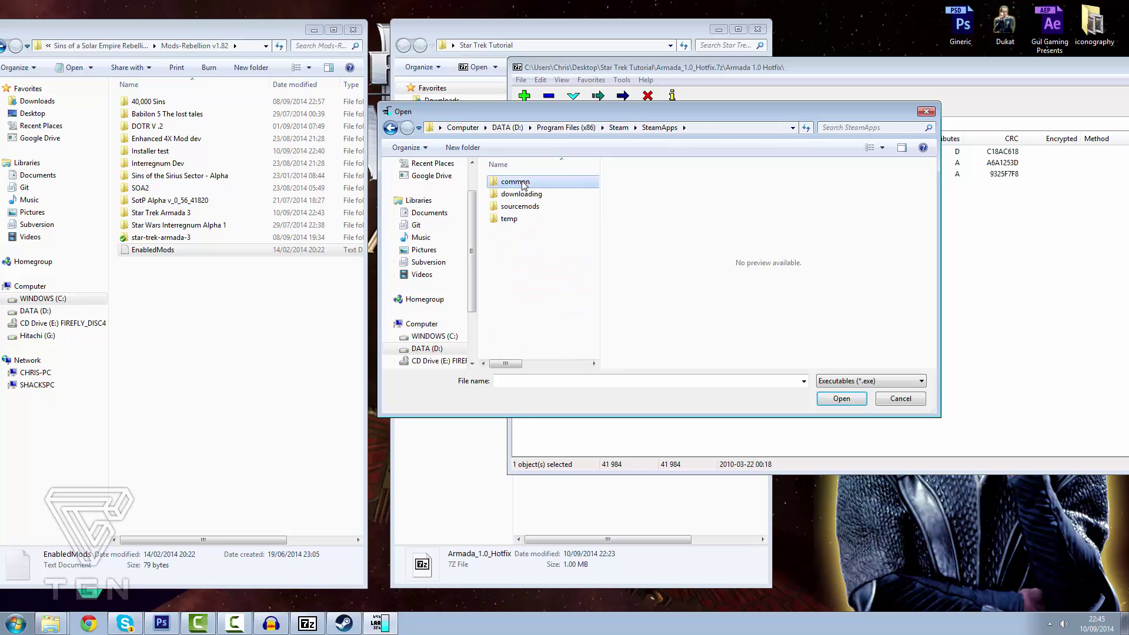
double_click(516, 182)
drag(594, 189, 588, 272)
double_click(558, 264)
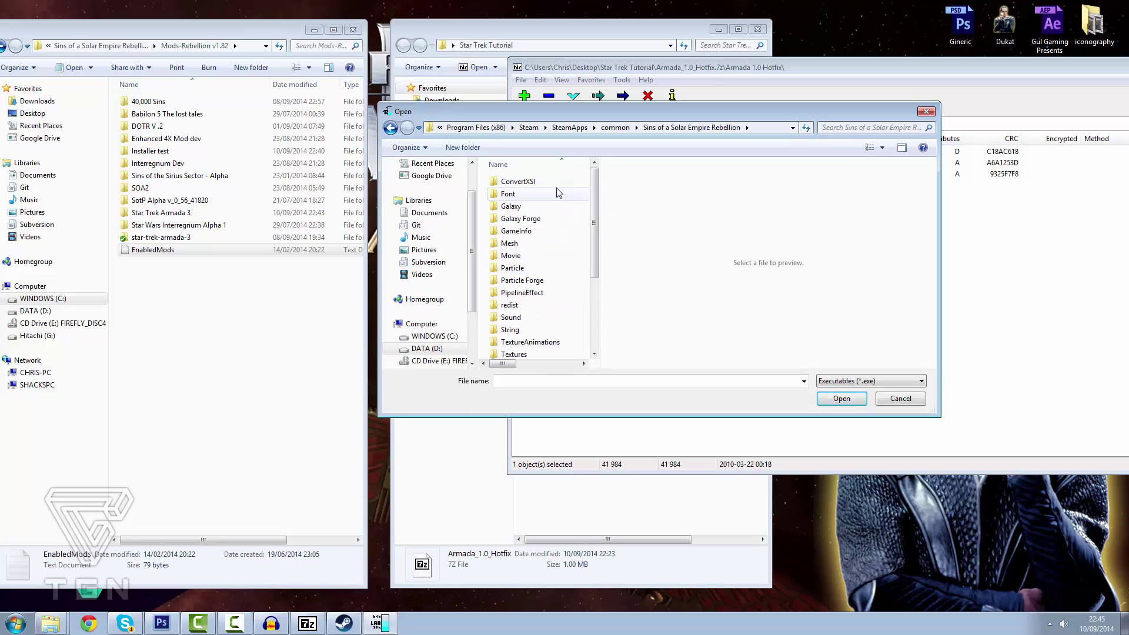
Step: Select and load the main Sins of a Solar Empire Rebellion executable, not Rebellion Dev
drag(588, 194, 559, 202)
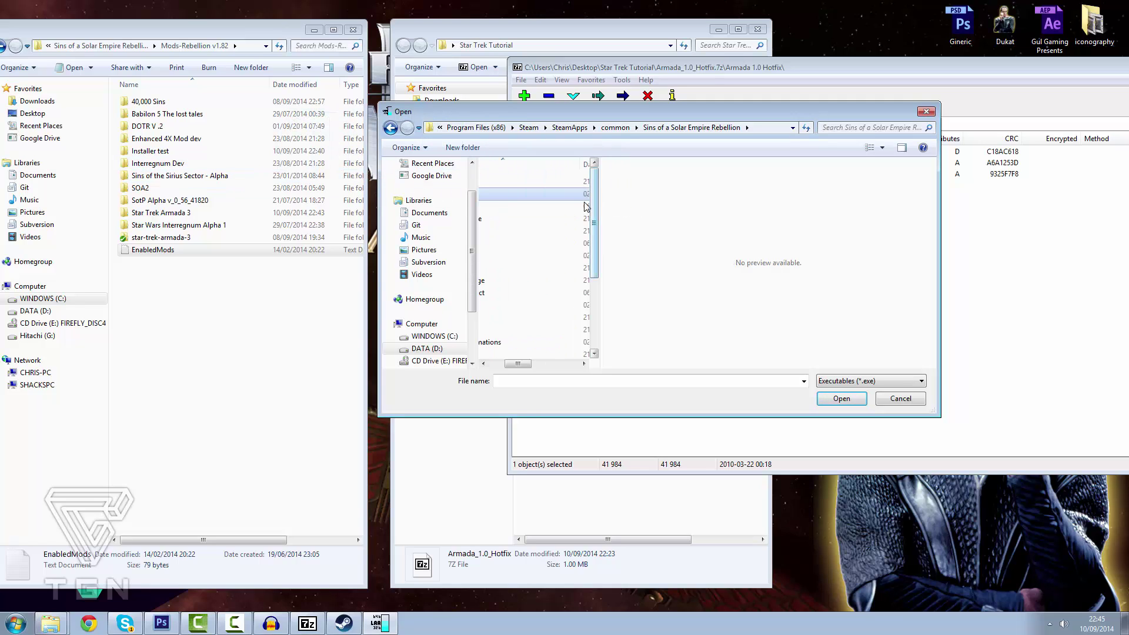
drag(525, 368, 502, 366)
drag(594, 191, 594, 327)
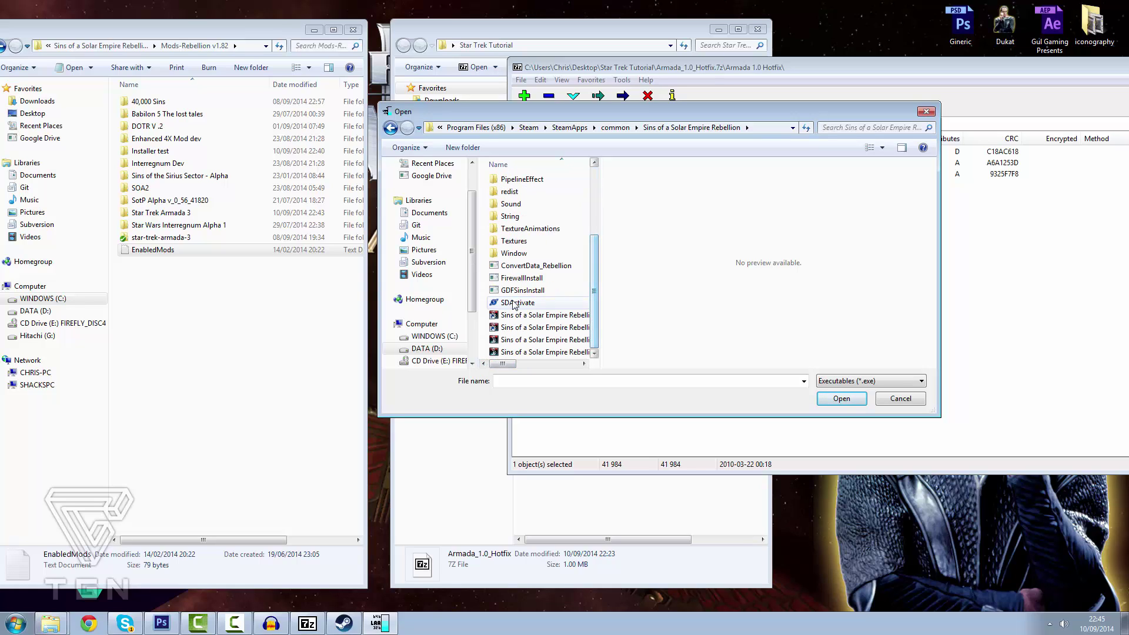
click(536, 341)
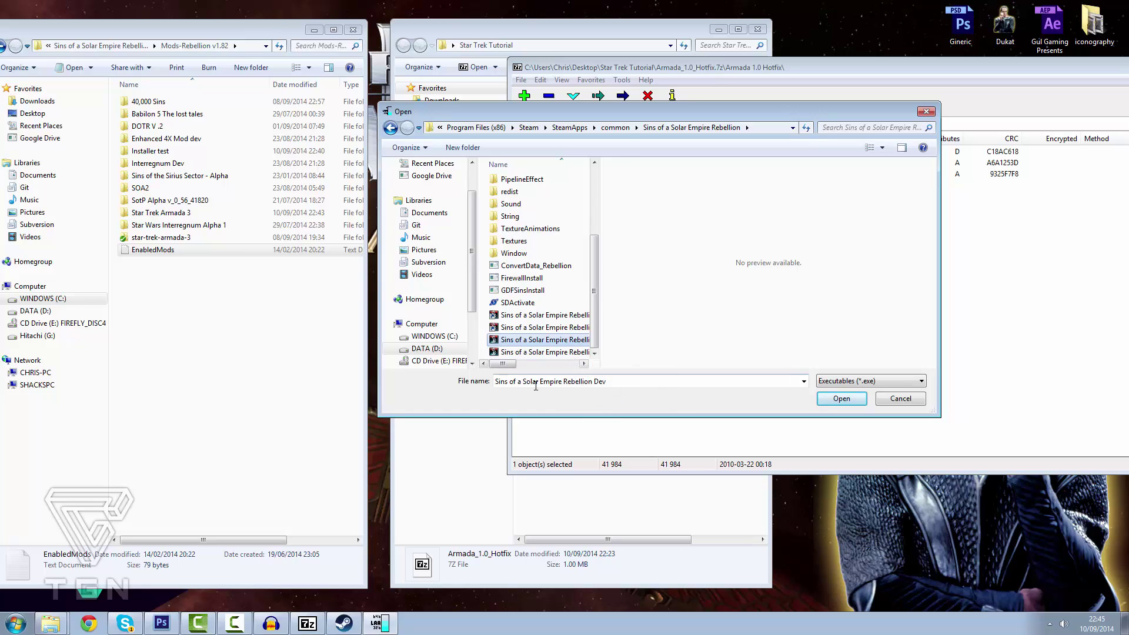
click(523, 352)
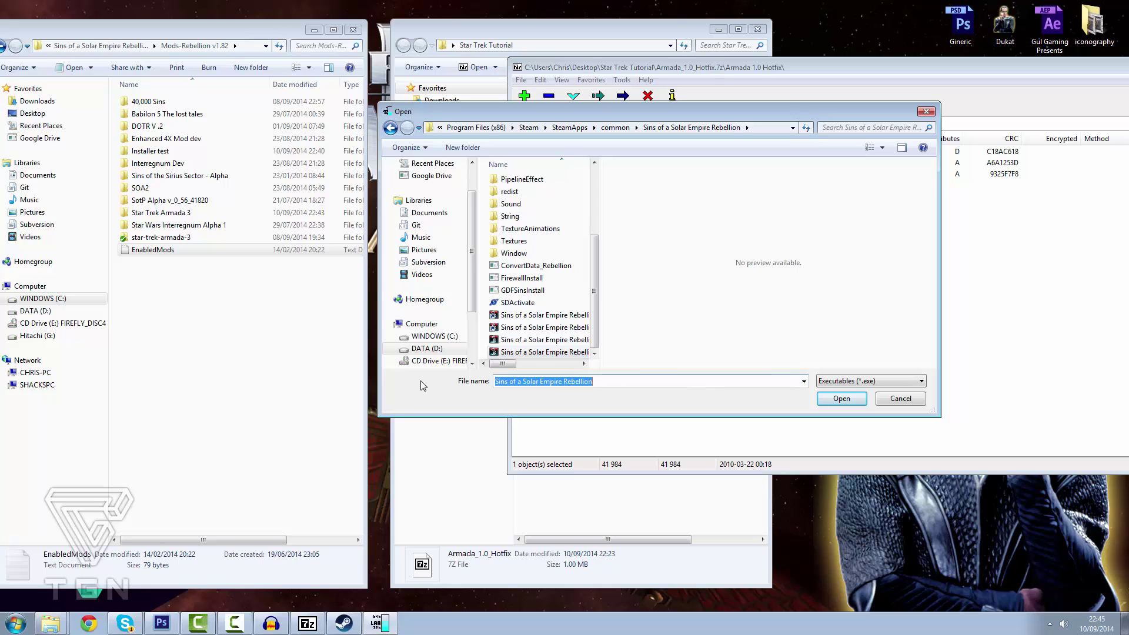
click(544, 340)
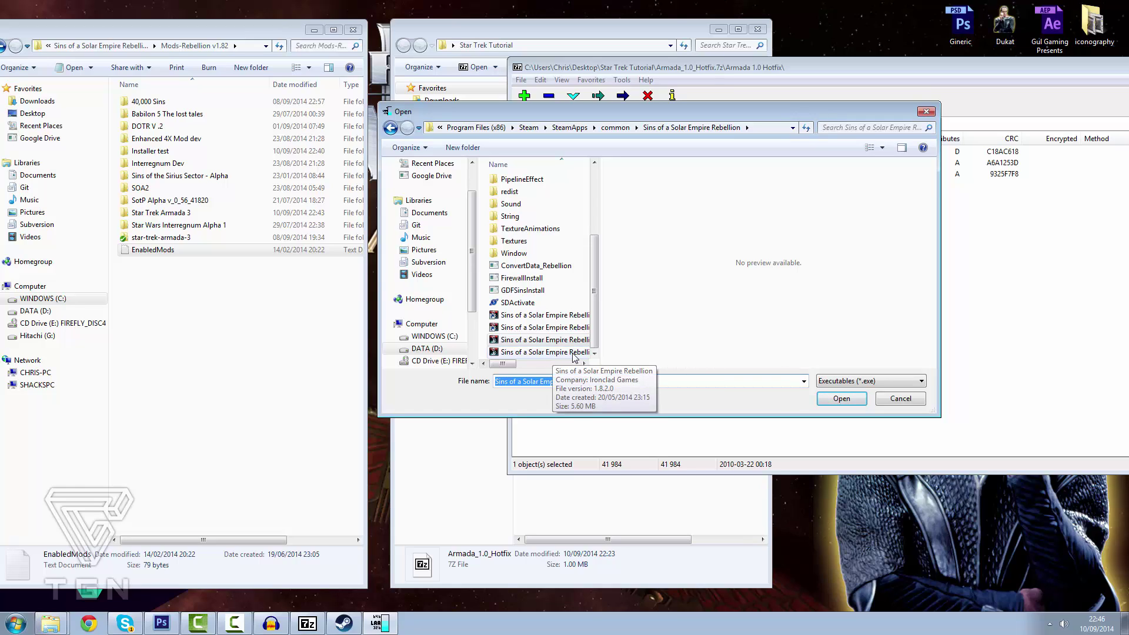
click(573, 353)
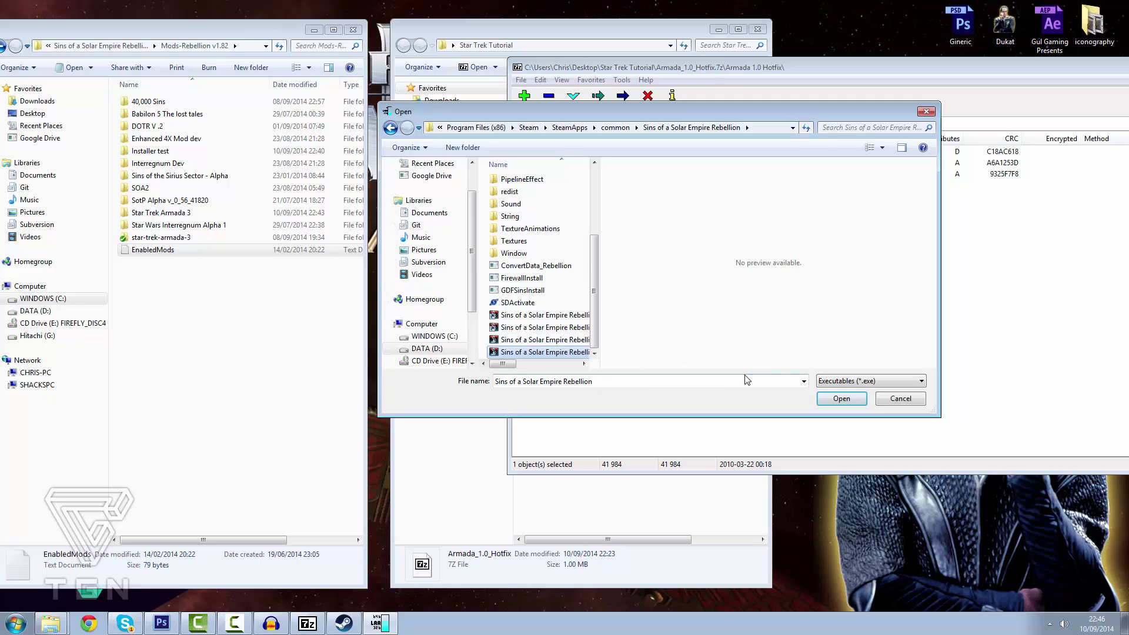
click(830, 399)
Step: Tick the more-than-2 GB memory flag and save the change to the game
drag(695, 220, 361, 133)
click(327, 204)
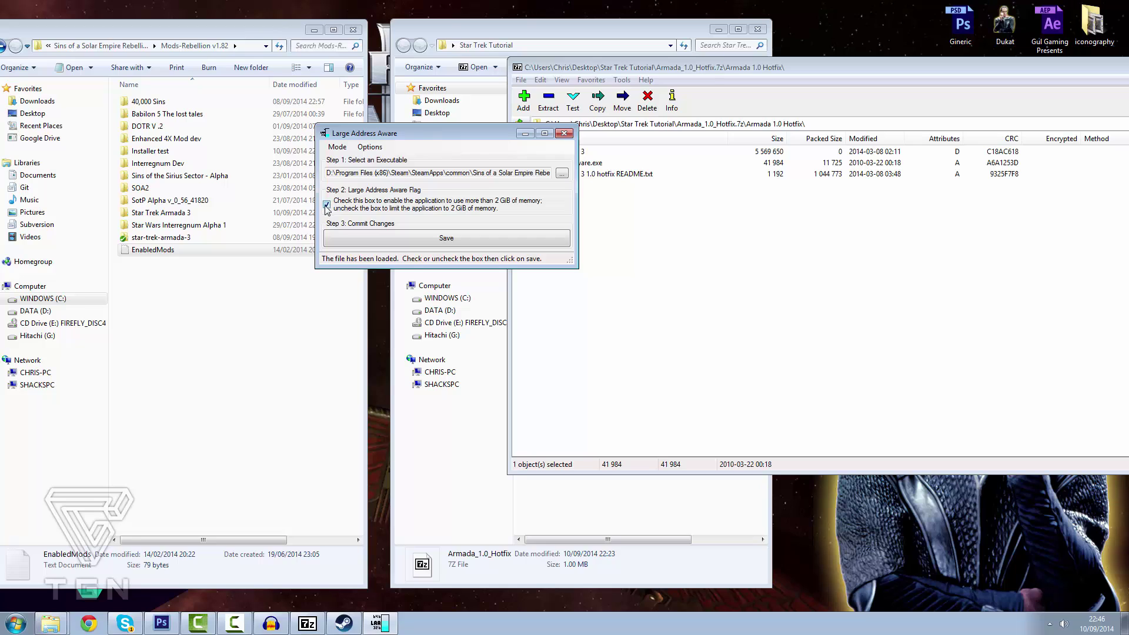
click(443, 235)
Step: Close Large Address Aware, peek inside the archive's Star Trek Armada 3 folder, then go back up
click(564, 133)
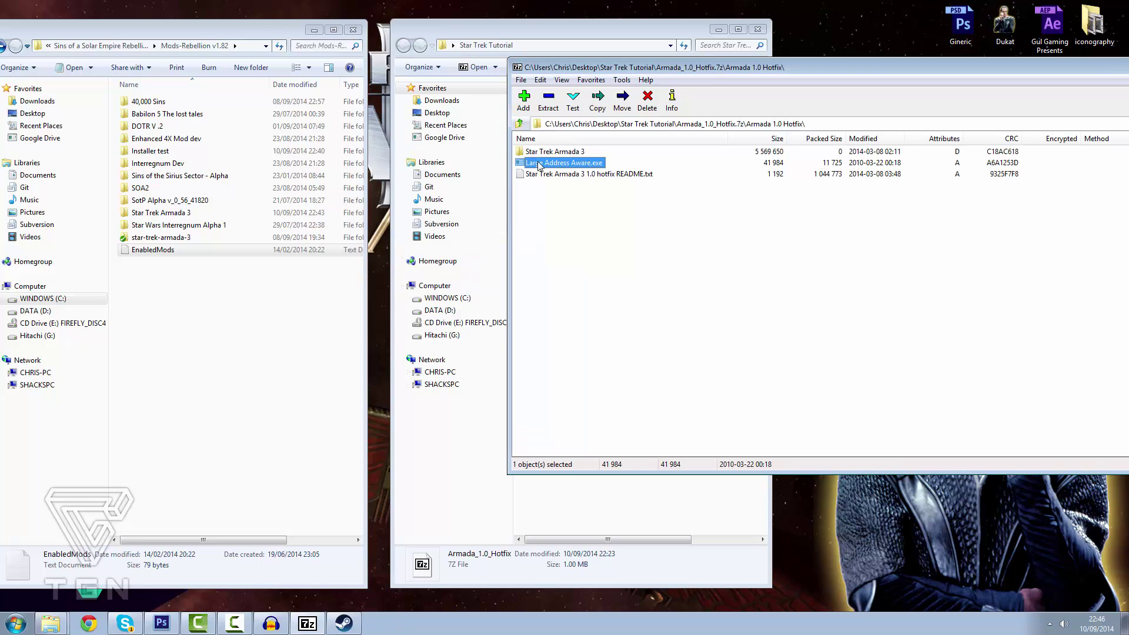
click(546, 152)
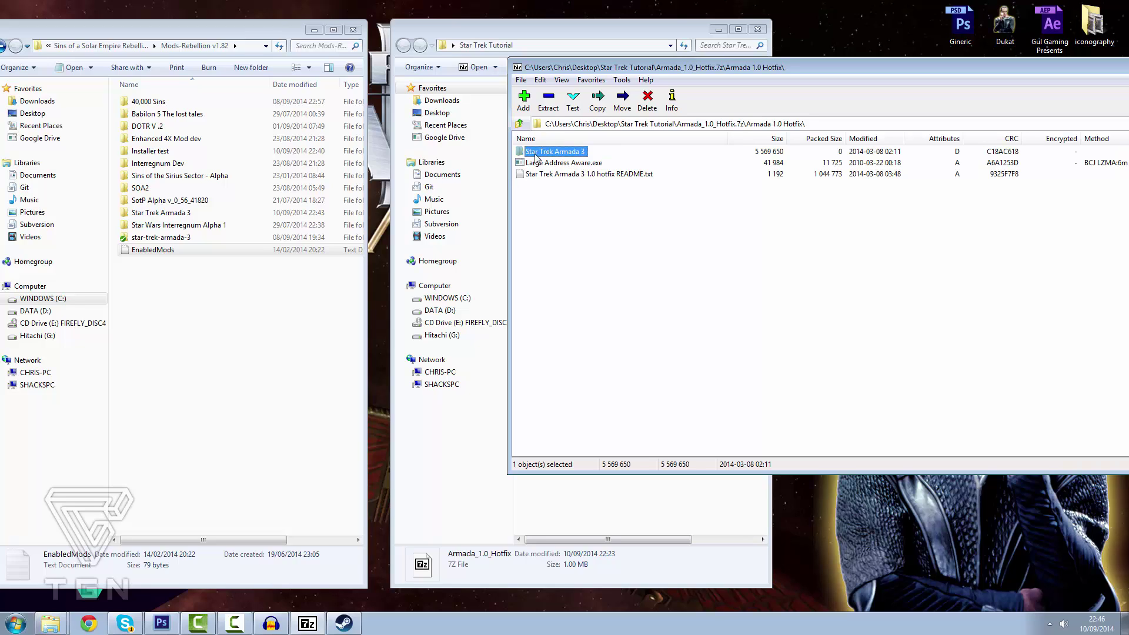
double_click(536, 152)
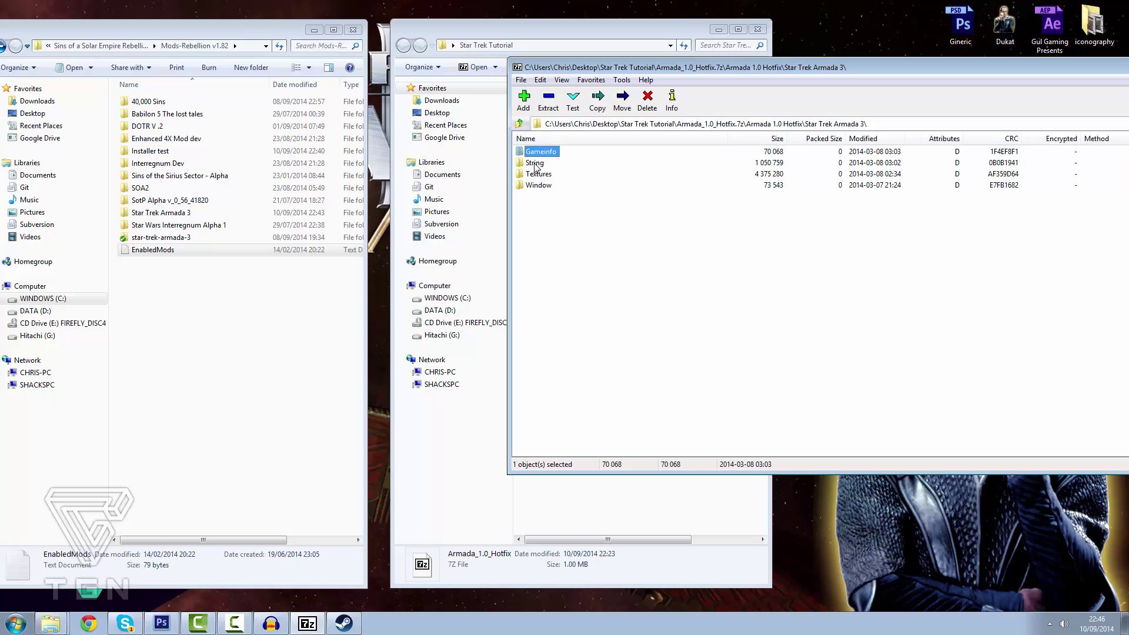
click(520, 124)
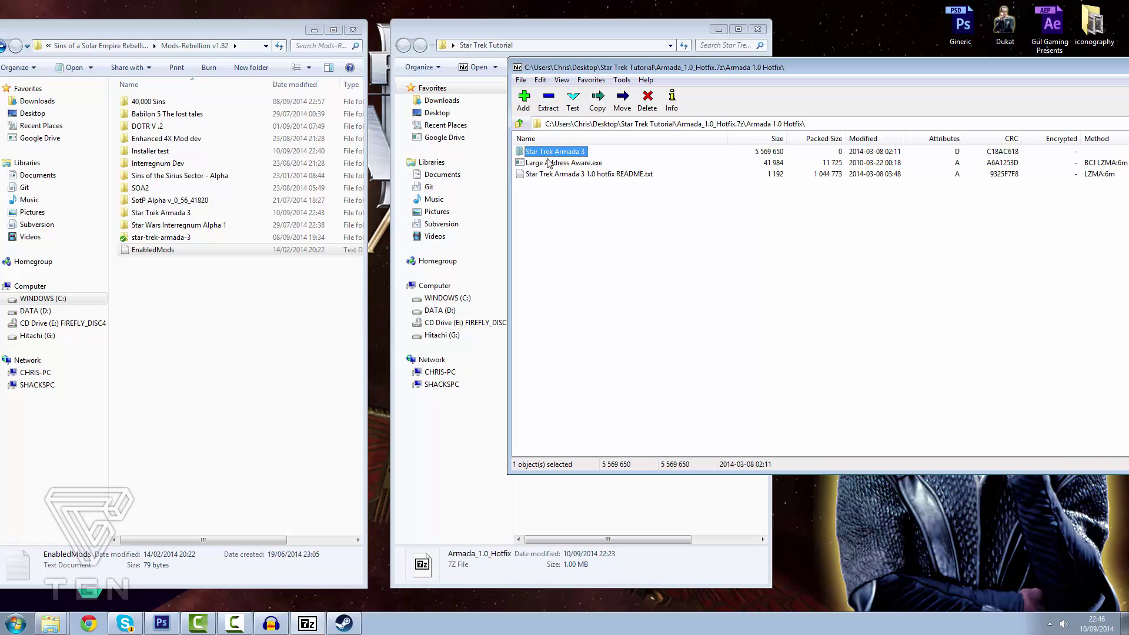
Step: Extract the Star Trek Armada 3 folder to the recent Mods-Rebellion v1.82 destination path
click(547, 101)
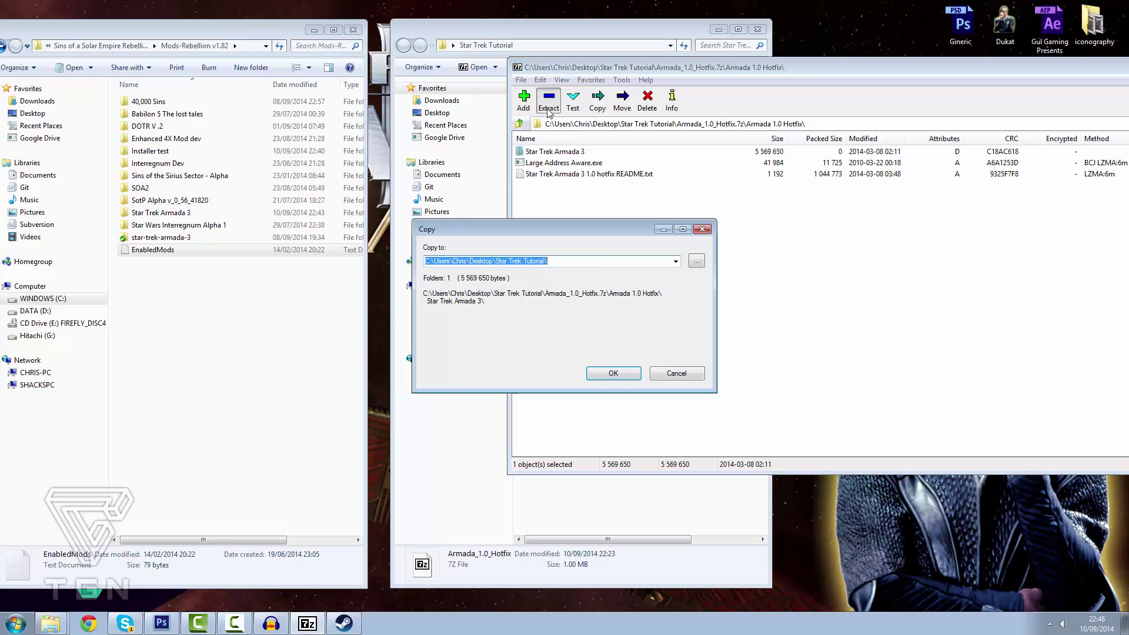
click(677, 262)
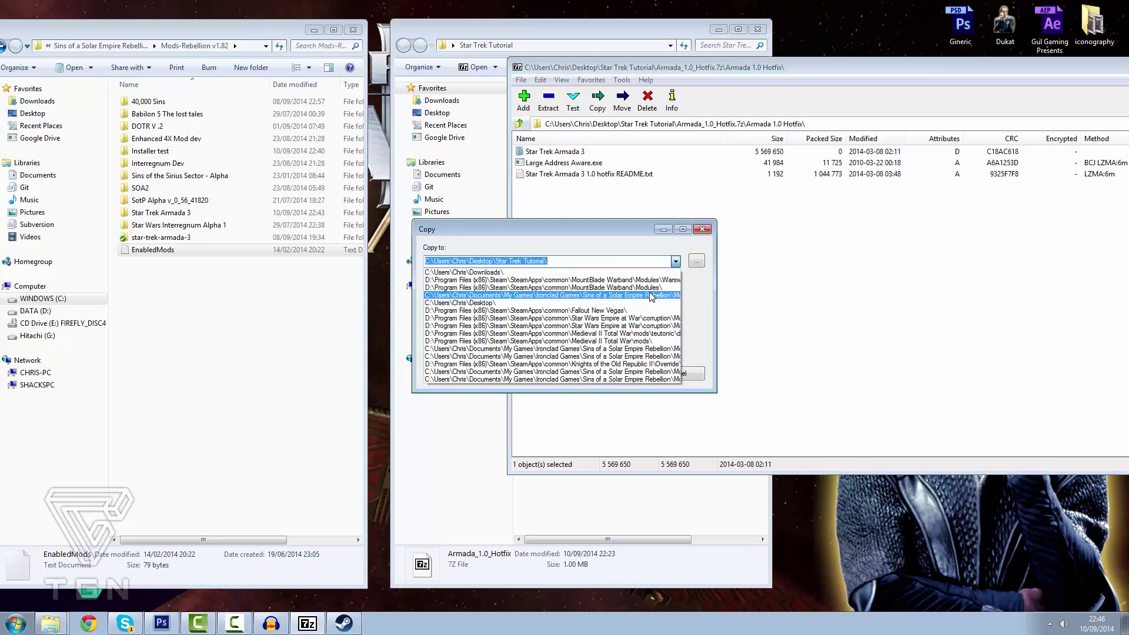
click(584, 295)
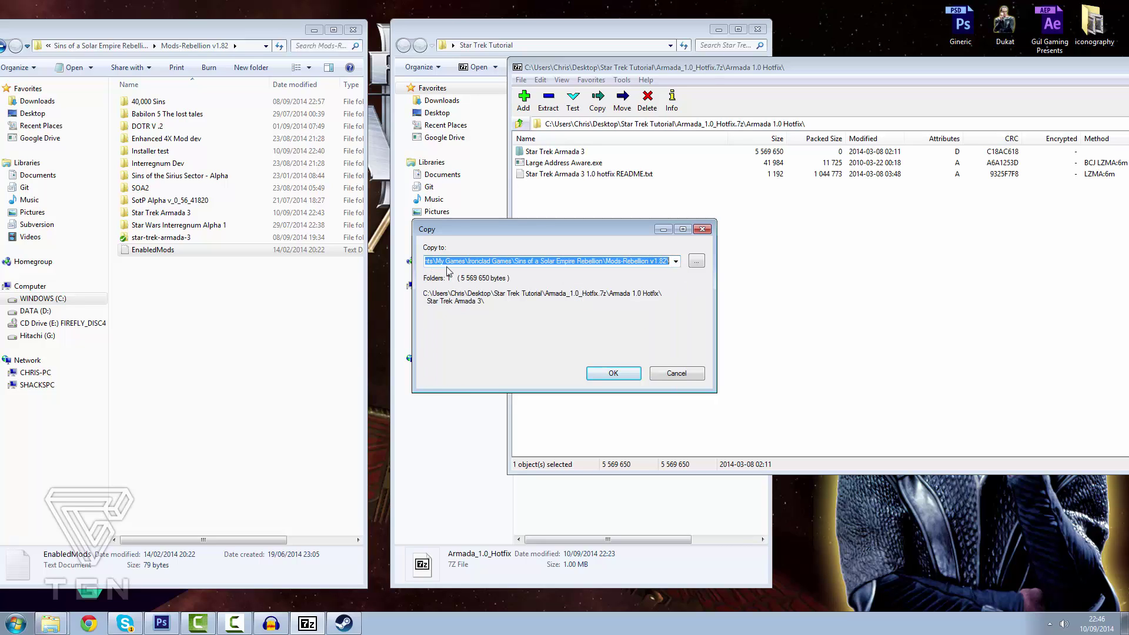
double_click(475, 263)
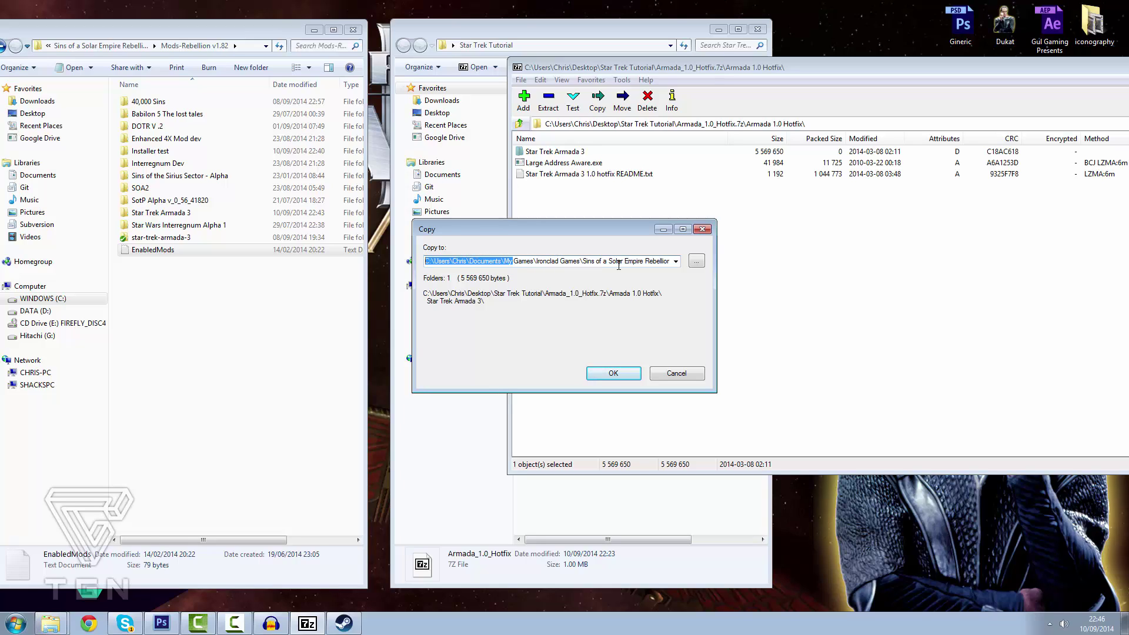
drag(652, 261, 709, 259)
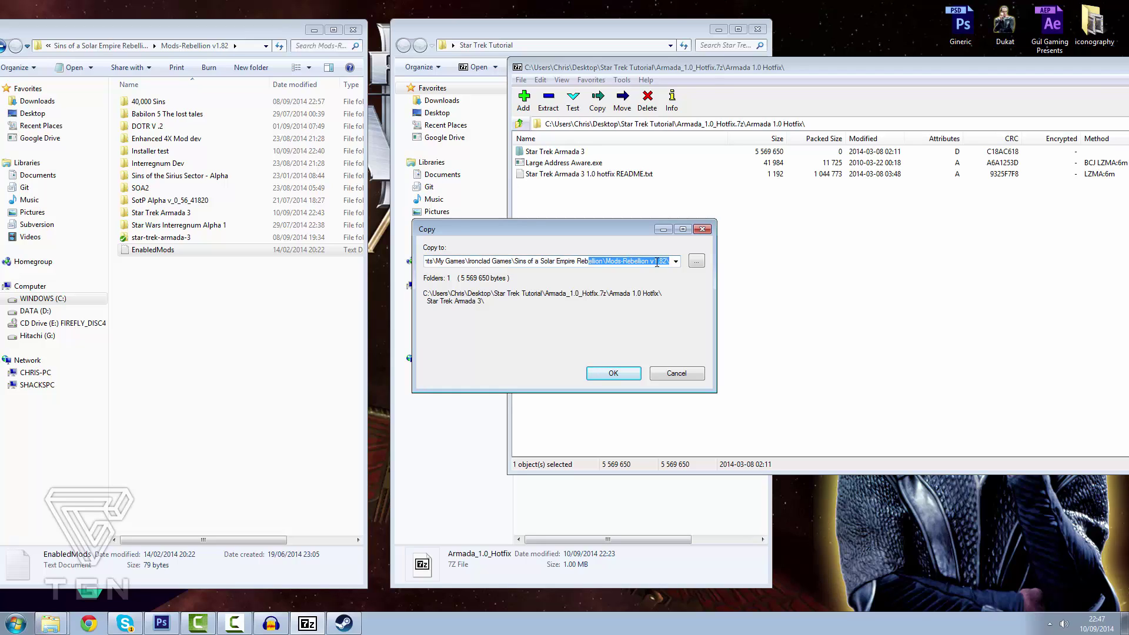
drag(657, 261, 669, 261)
click(613, 373)
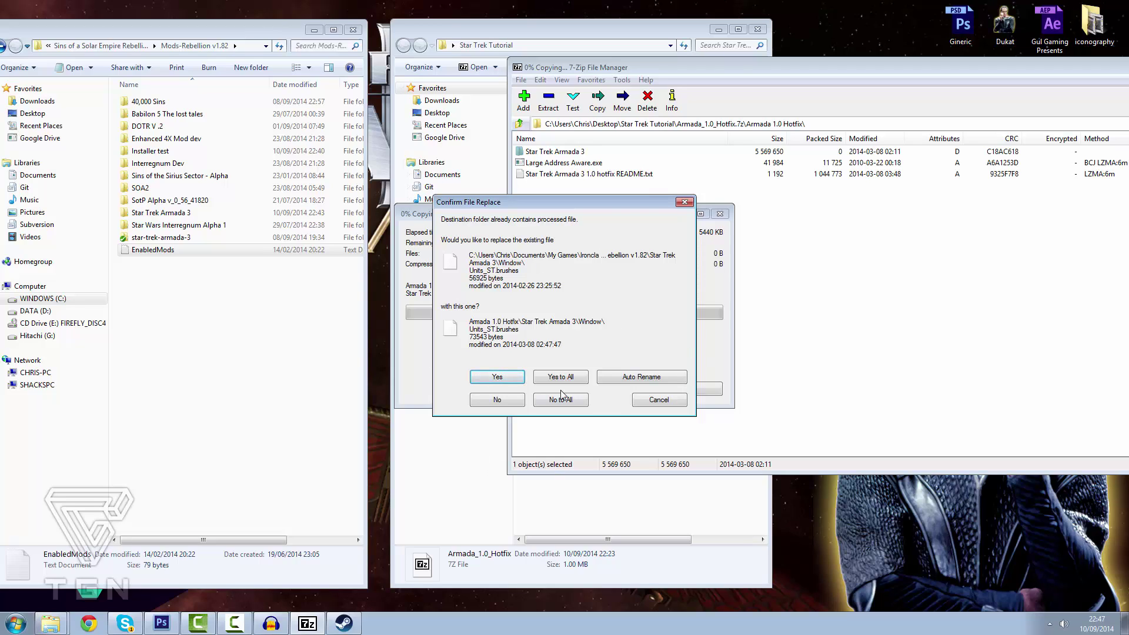
Step: Replace all existing files with the hotfix versions, close 7-Zip, and tidy the open windows
click(563, 375)
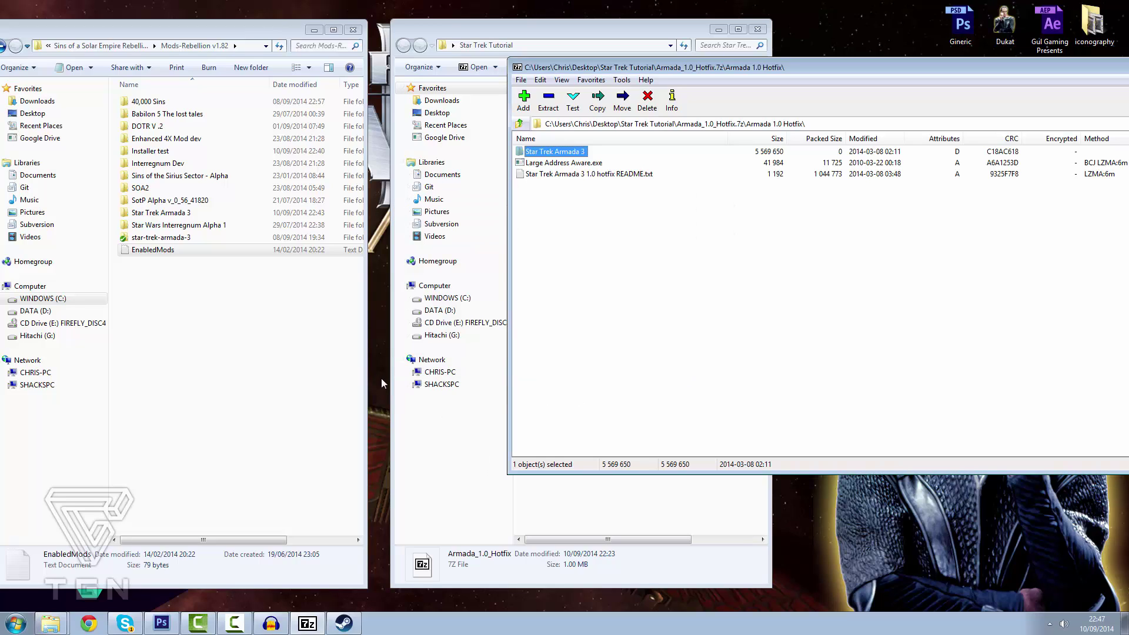
drag(1090, 73, 930, 118)
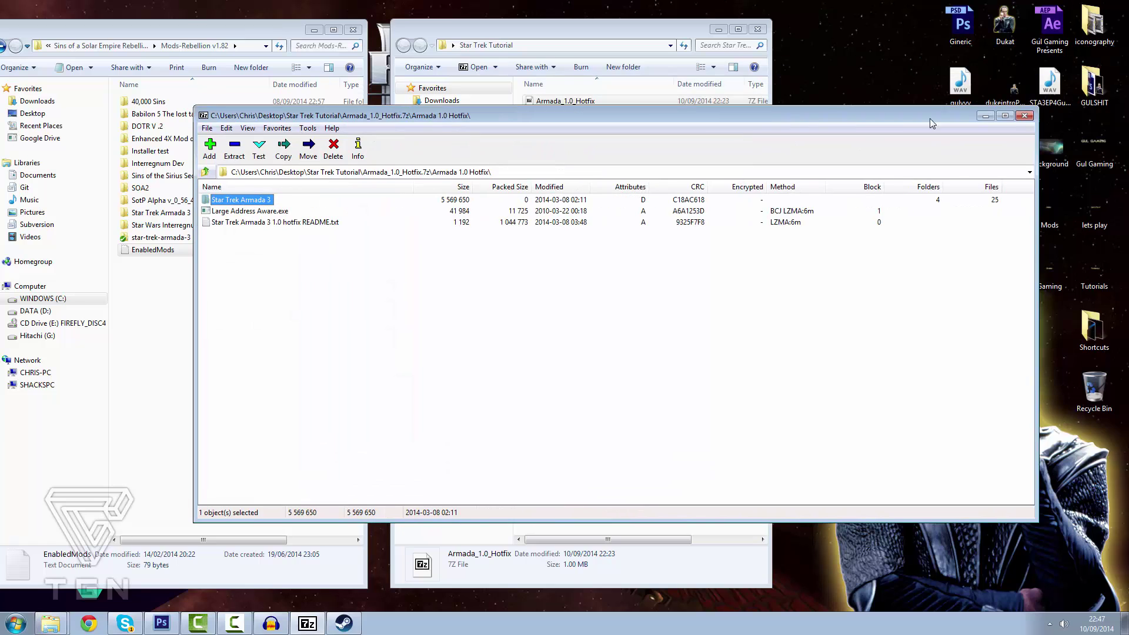
click(1016, 117)
click(718, 32)
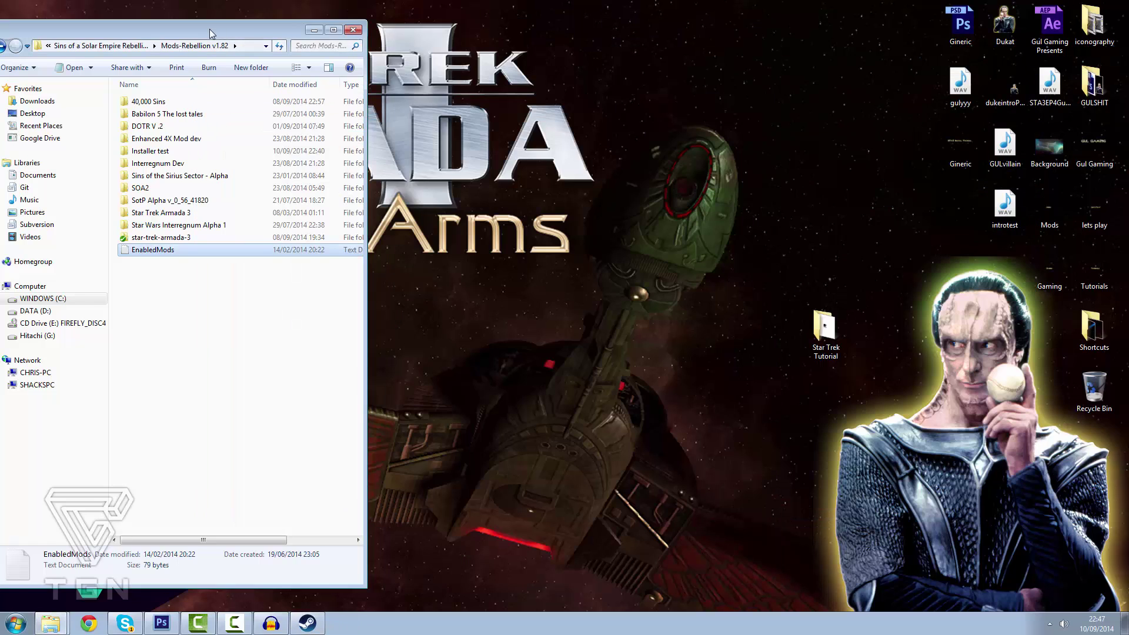
drag(219, 31, 635, 31)
Step: Open the desktop Shortcuts folder and select the Sins of a Solar Empire Rebellion shortcut
click(16, 621)
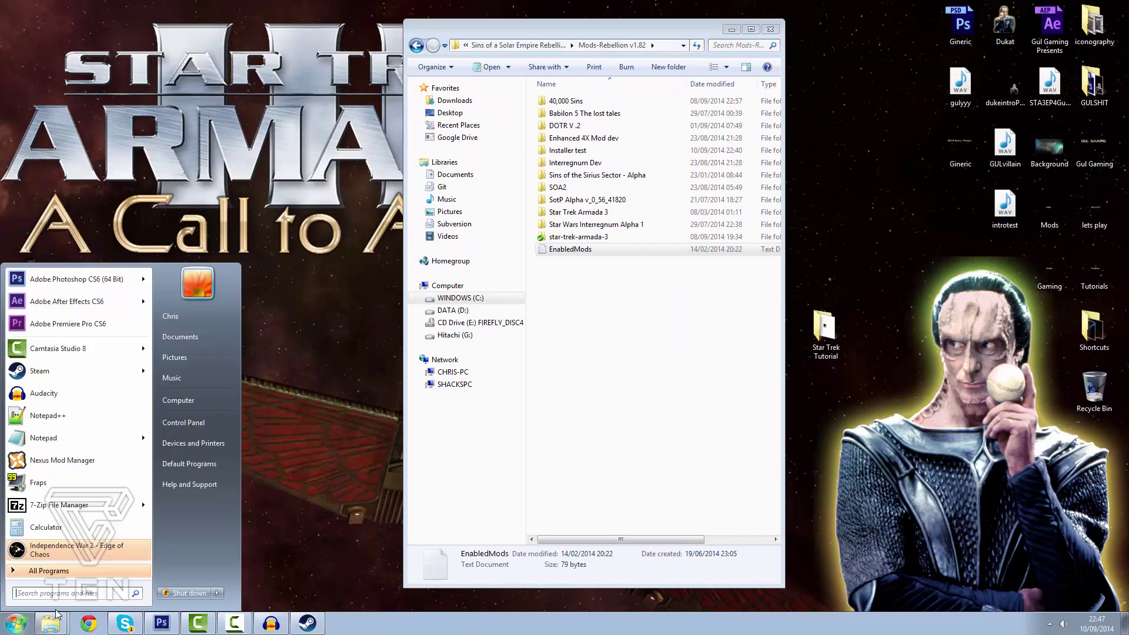
click(78, 573)
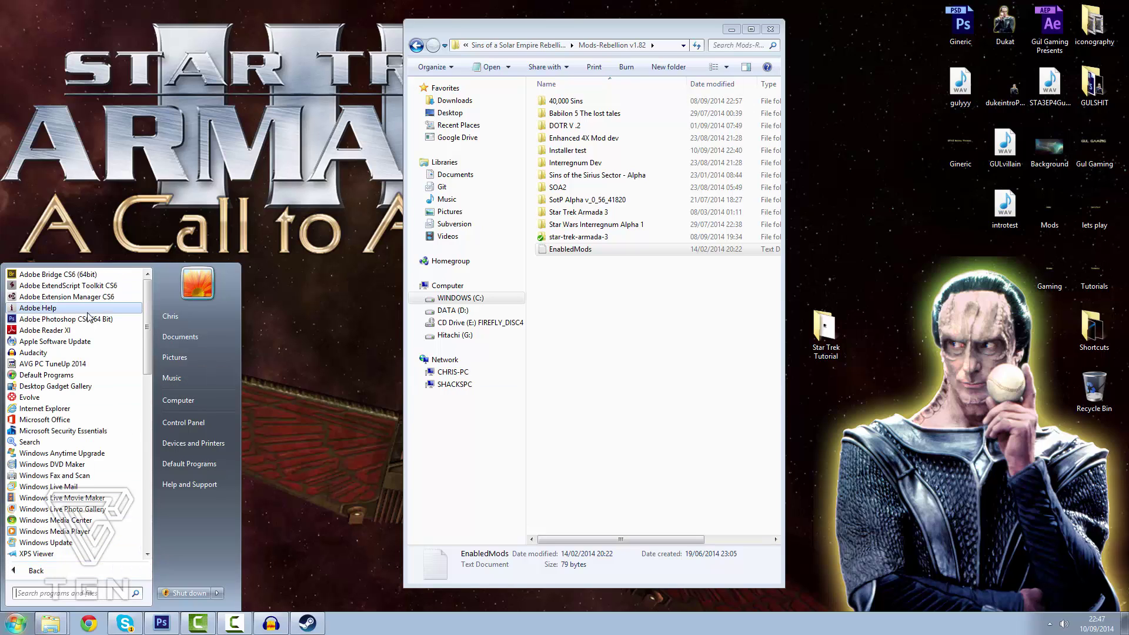
drag(148, 310, 132, 482)
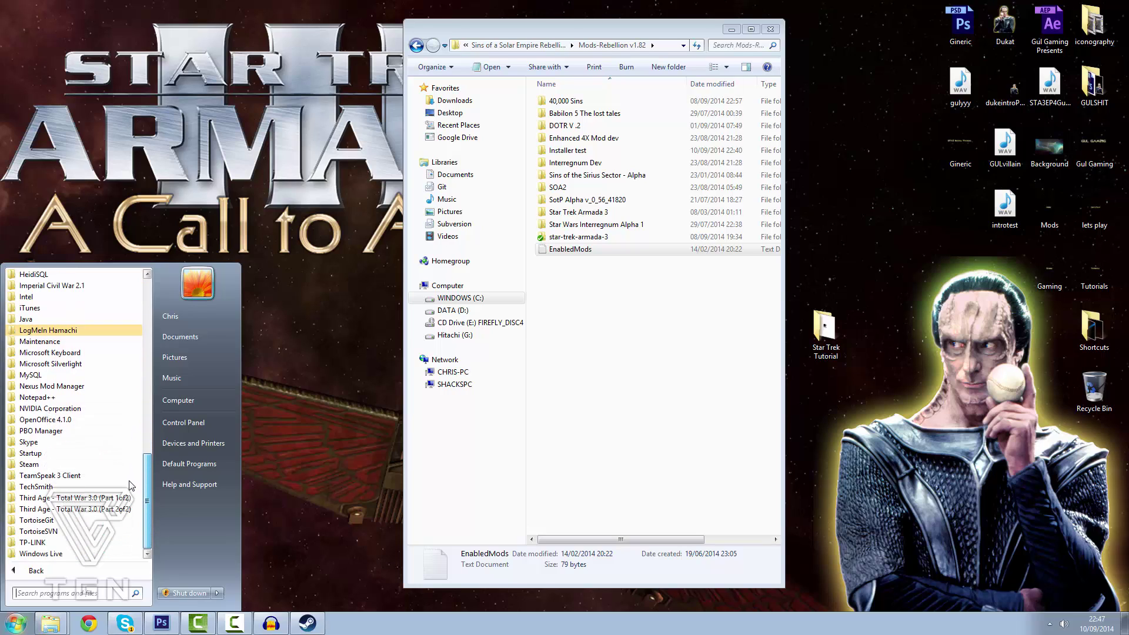
click(141, 241)
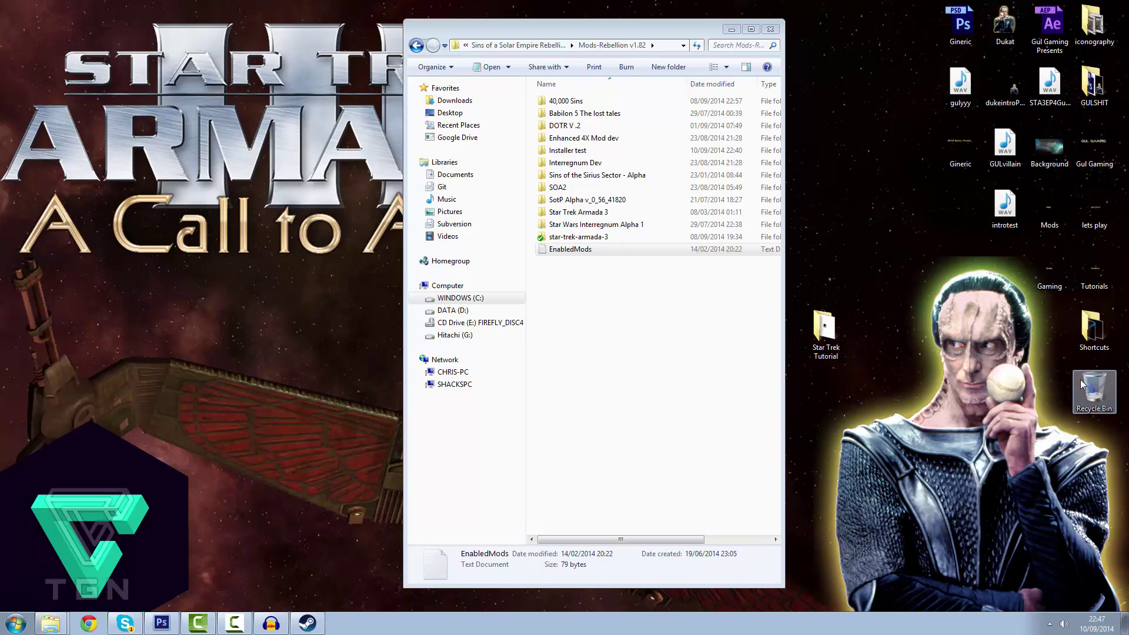
double_click(1088, 322)
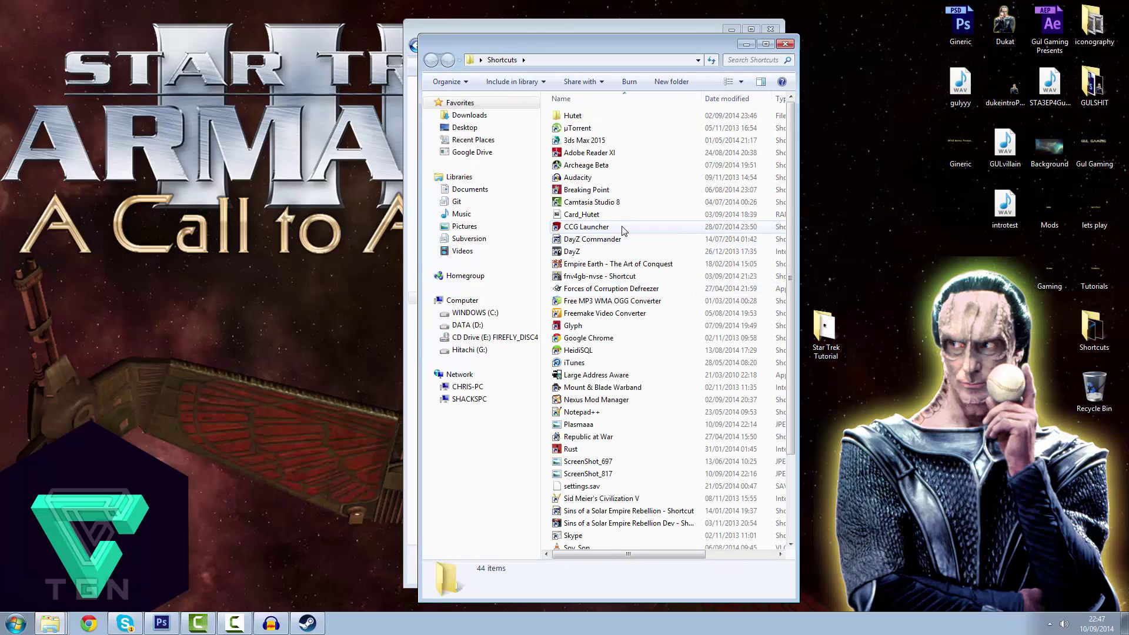
scroll(747, 446, down, 3)
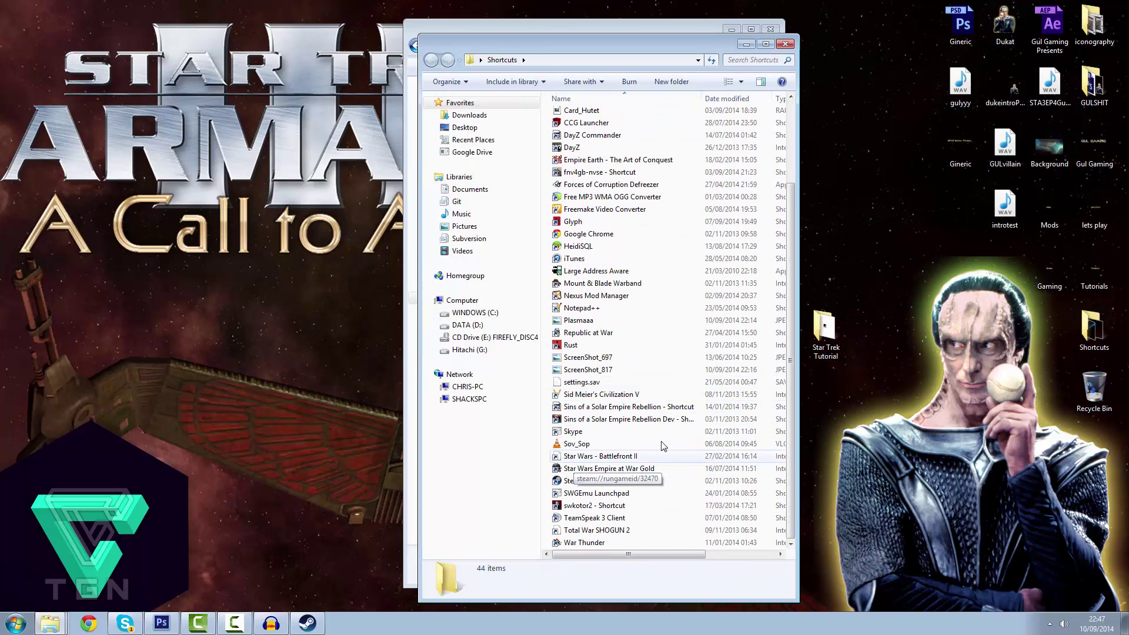
click(613, 408)
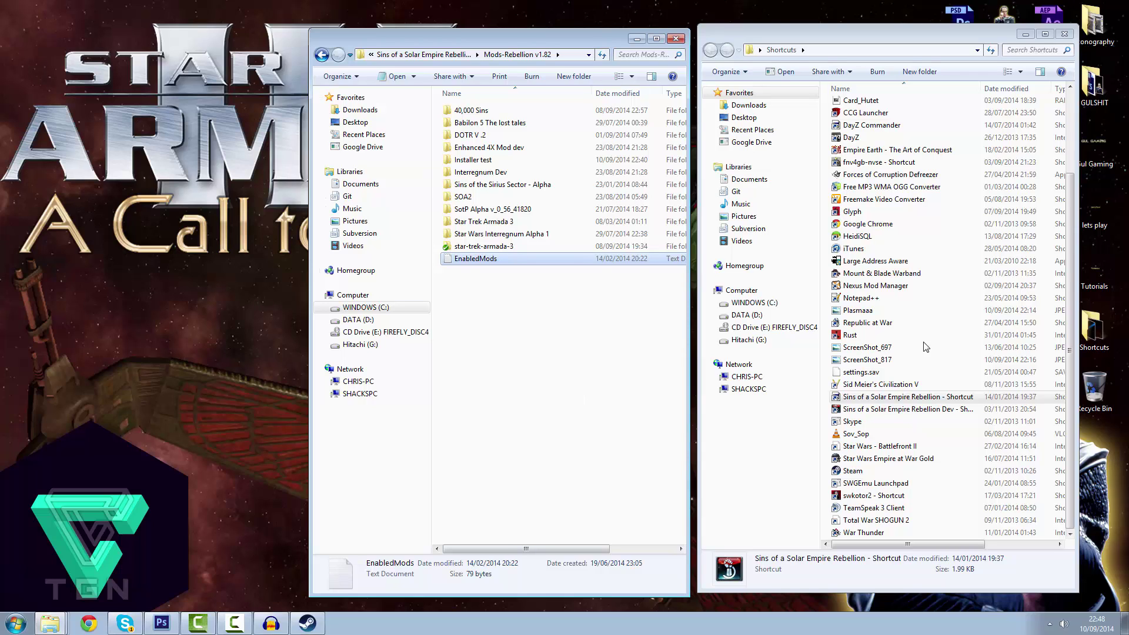
double_click(953, 403)
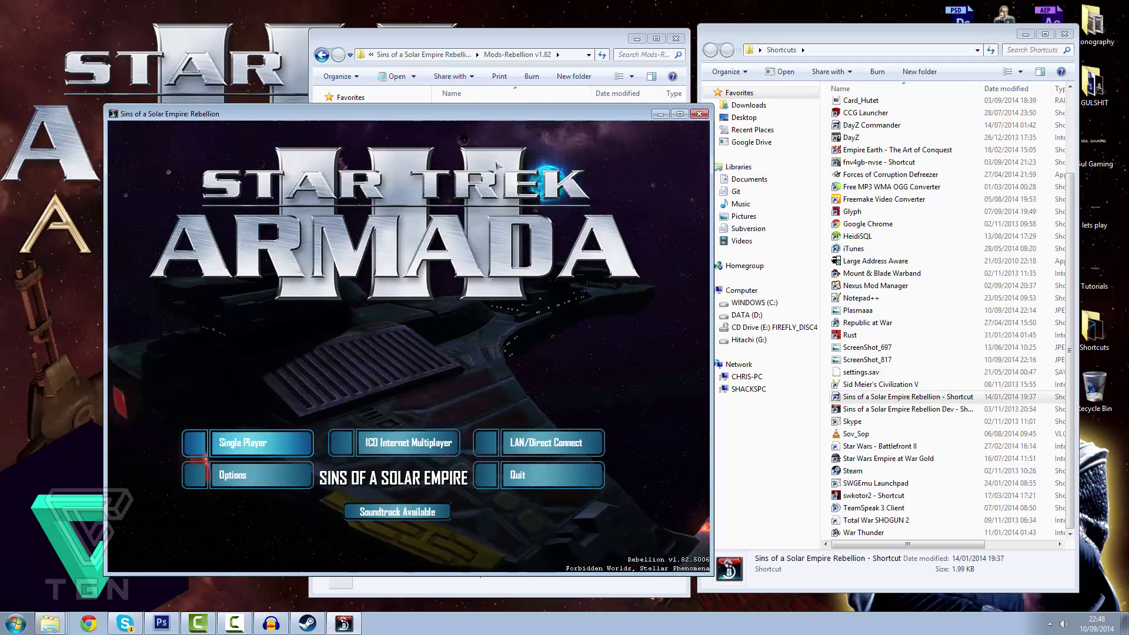
click(680, 113)
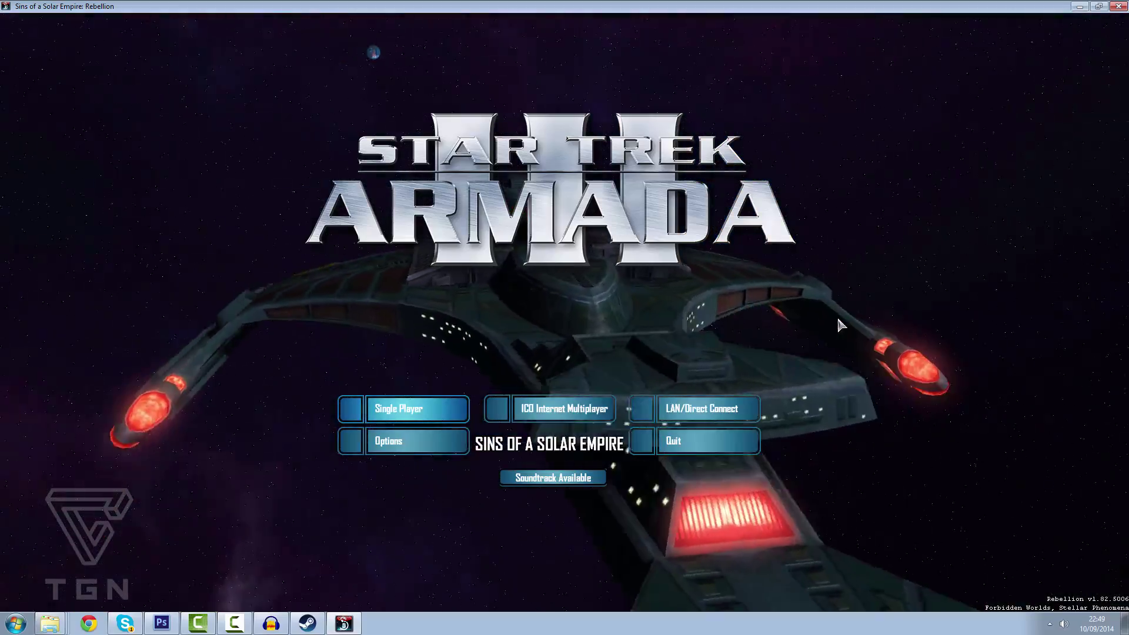
click(452, 407)
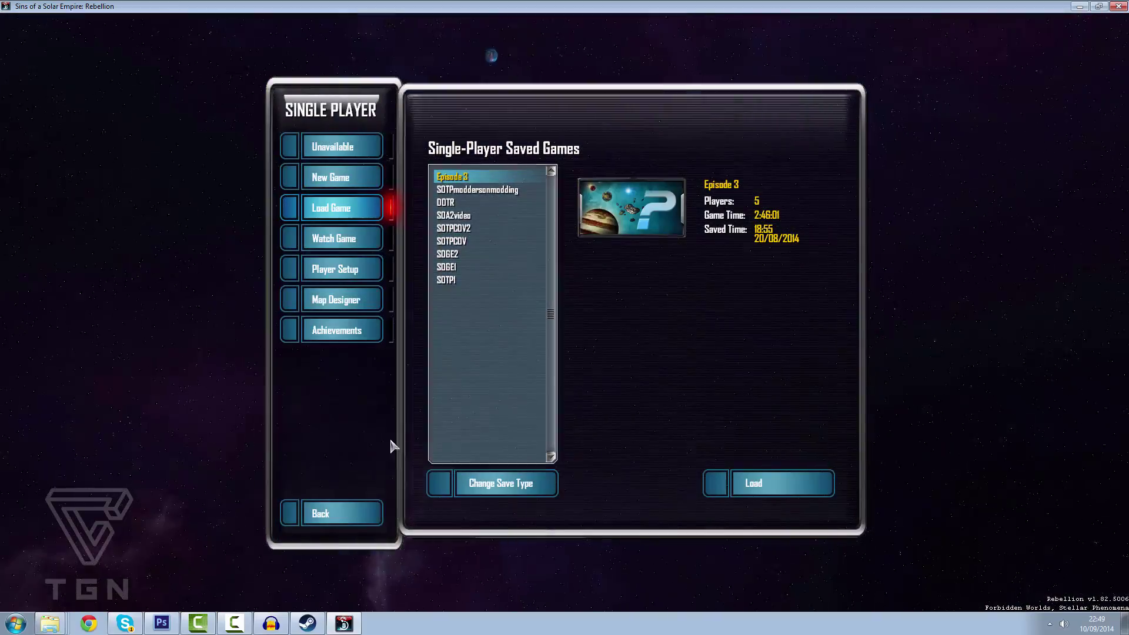
click(347, 513)
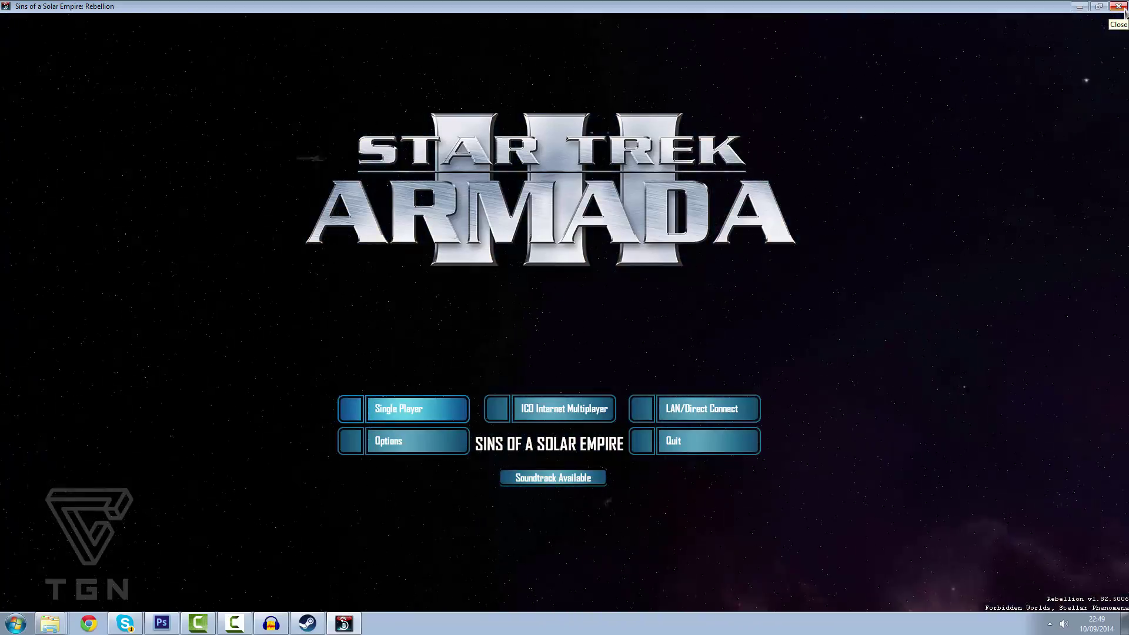
click(1119, 7)
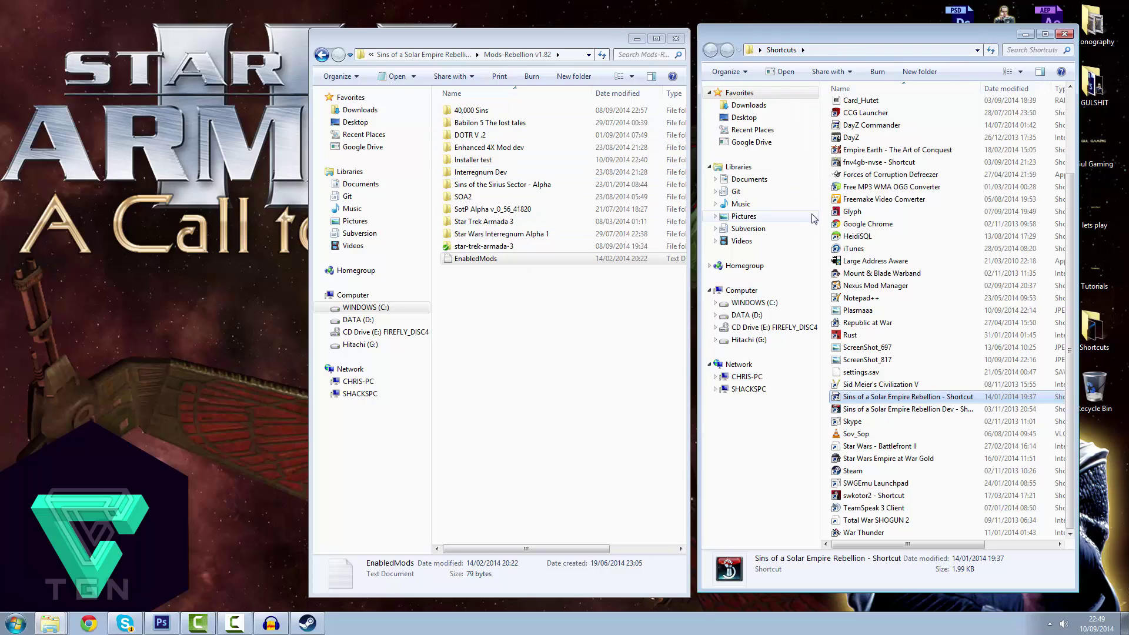
Step: From the Star Trek Tutorial folder, open Armada_1.0_Hotfix.7z in 7-Zip to show its Armada 1.0 Hotfix folder
click(1026, 34)
double_click(831, 317)
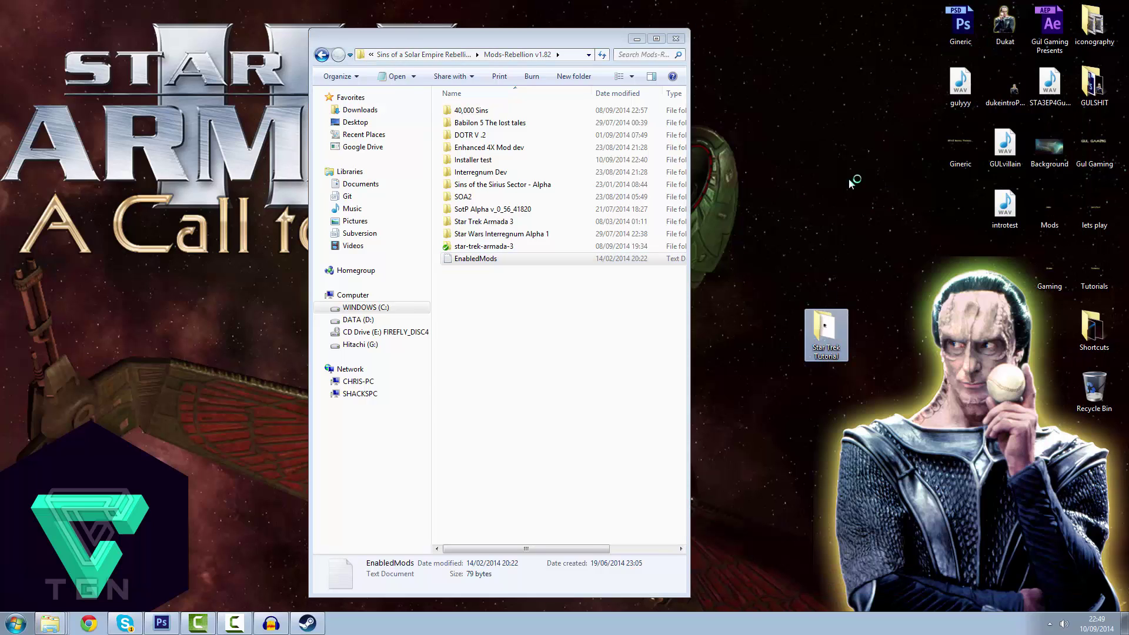
drag(631, 29, 852, 30)
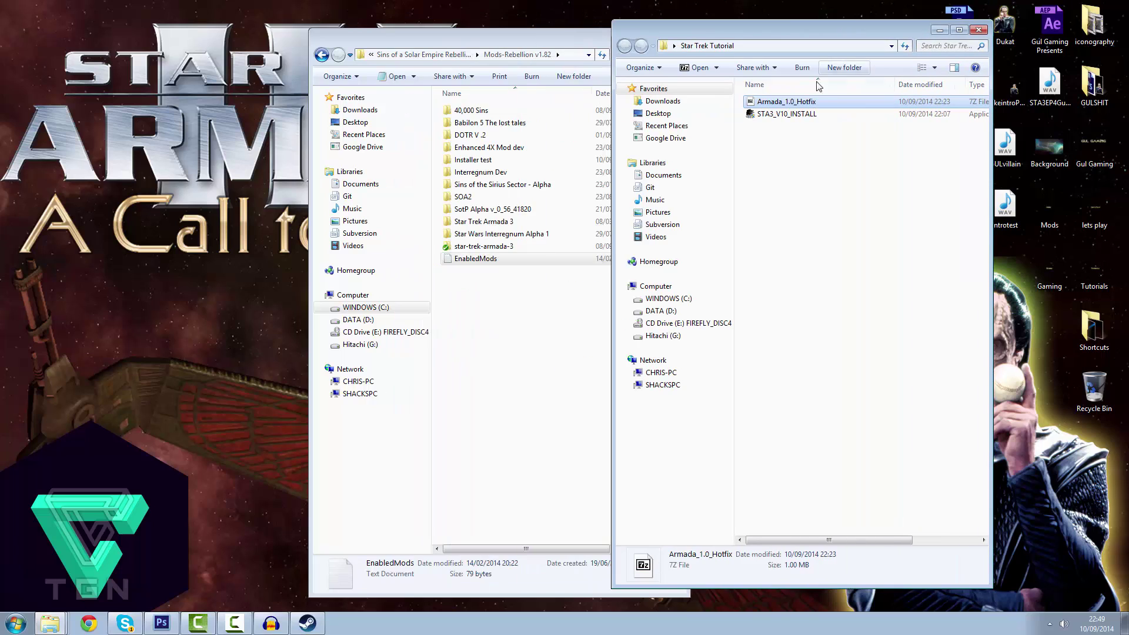
double_click(779, 101)
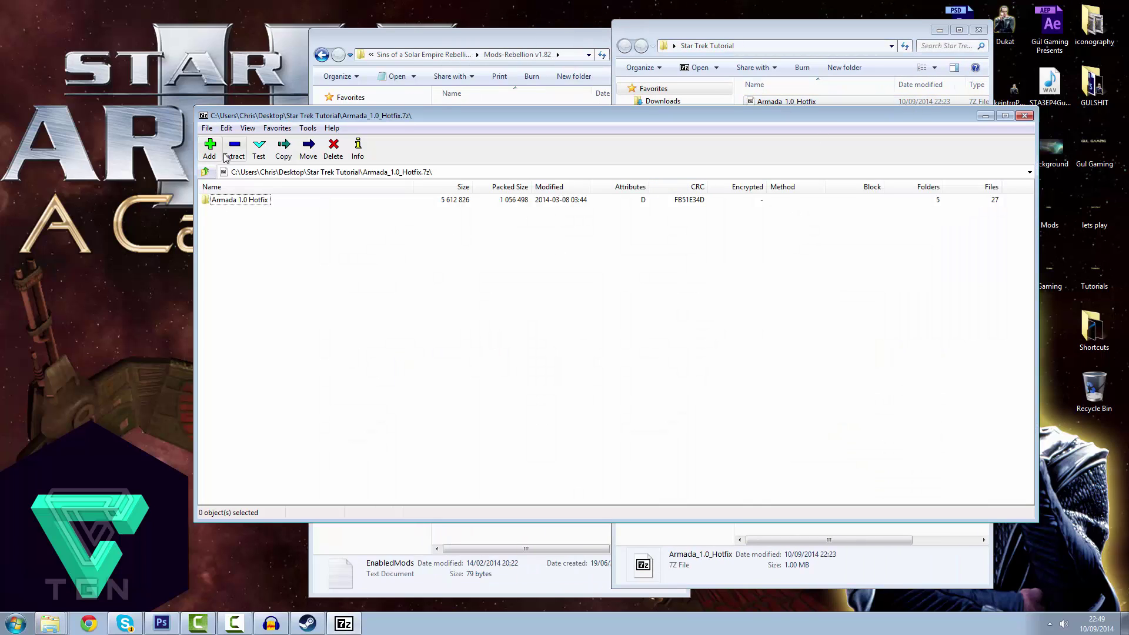
drag(426, 116, 429, 85)
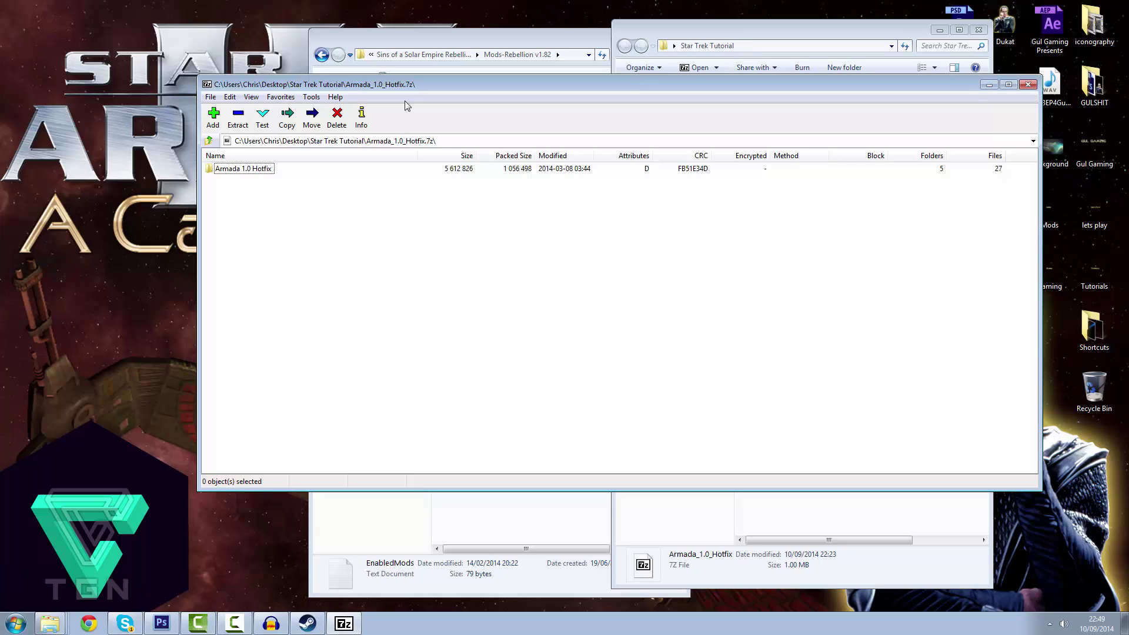
click(239, 124)
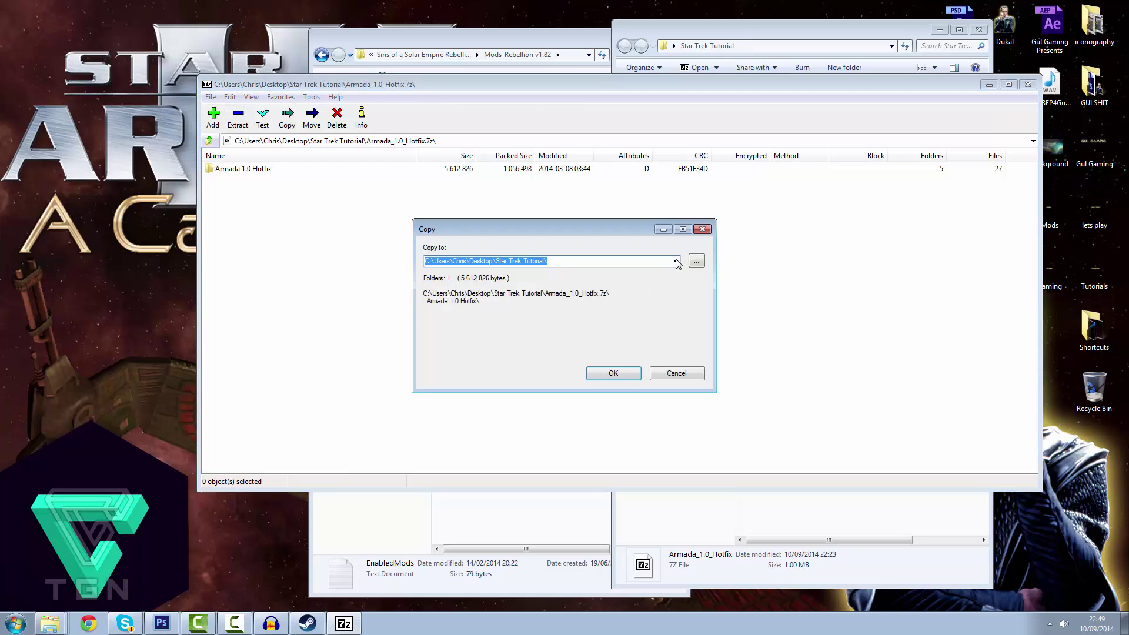
click(676, 261)
click(655, 273)
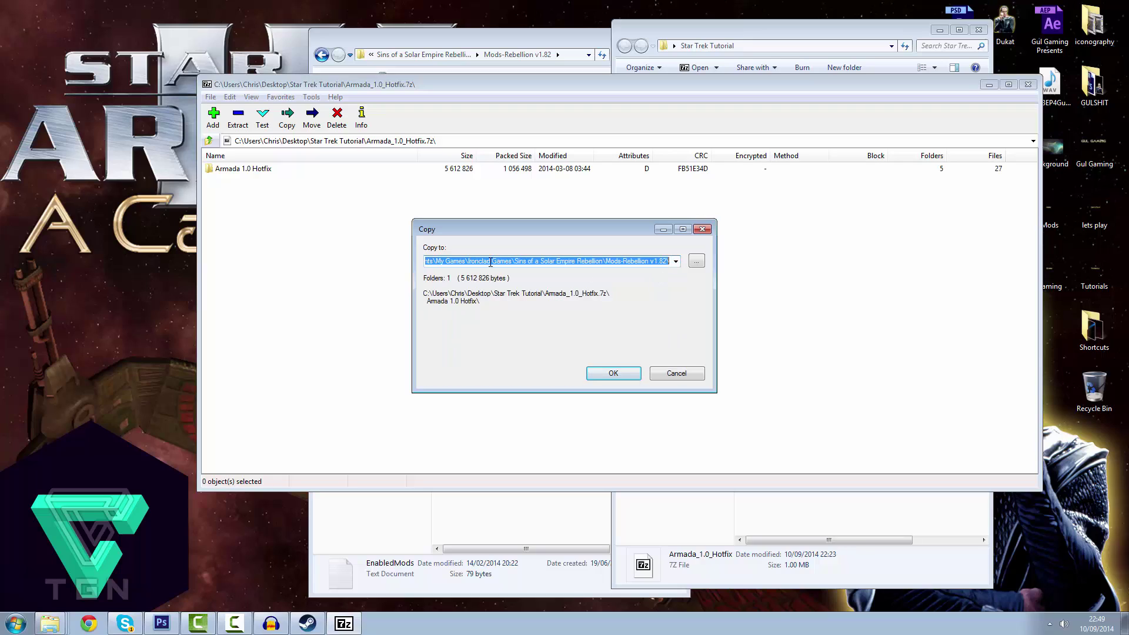
drag(433, 263, 391, 261)
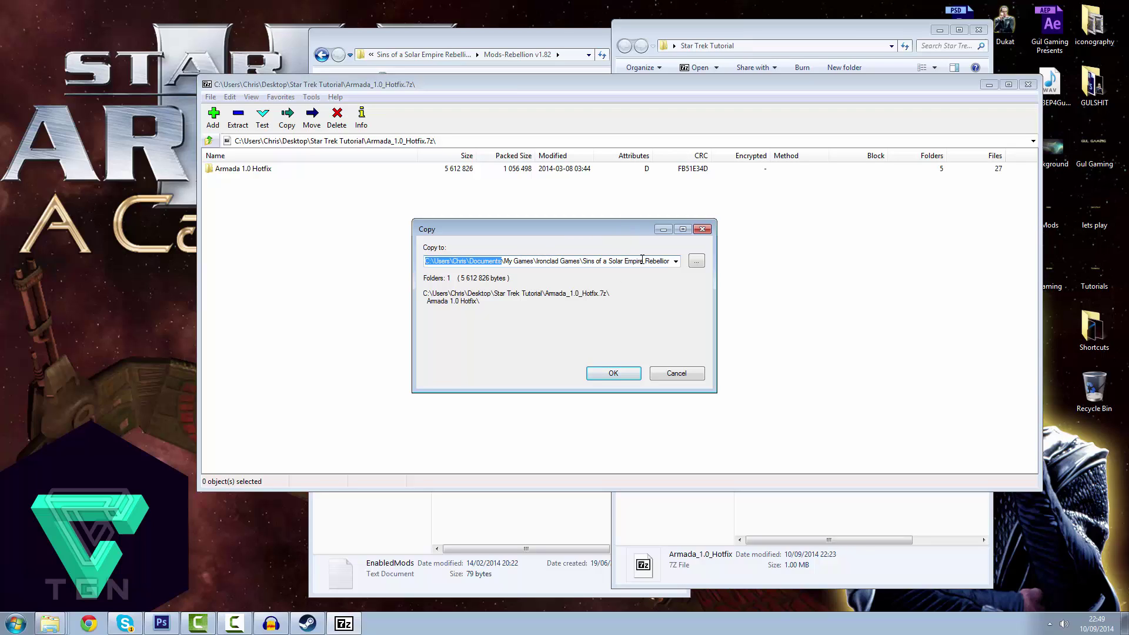
mouse_move(642, 260)
mouse_down()
mouse_move(673, 261)
mouse_move(650, 262)
mouse_up()
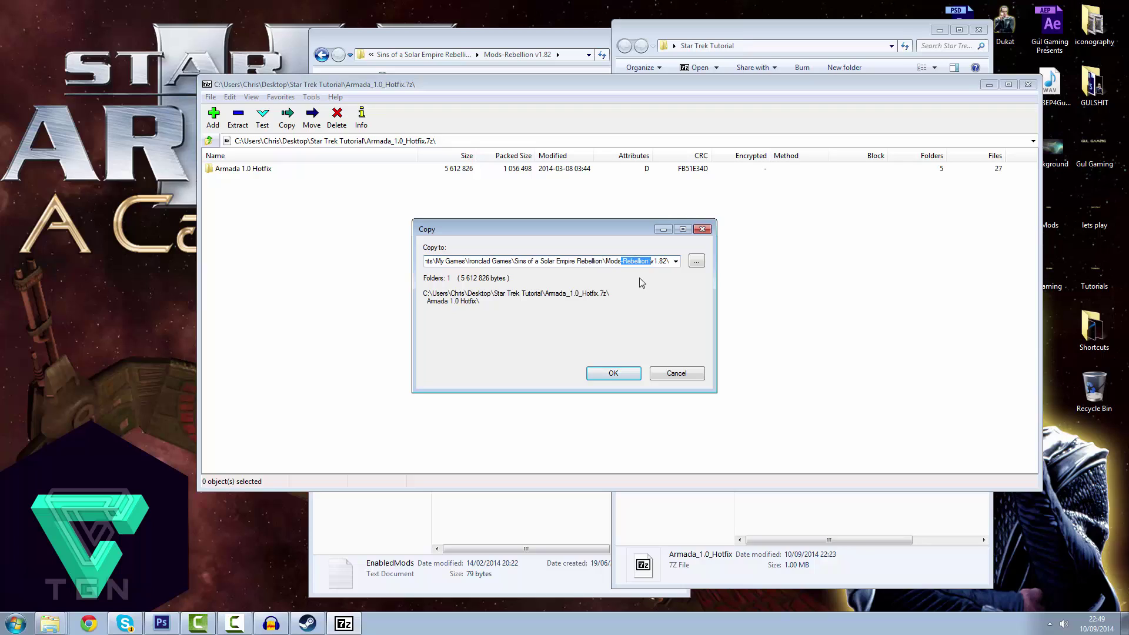
drag(613, 265, 762, 265)
click(655, 376)
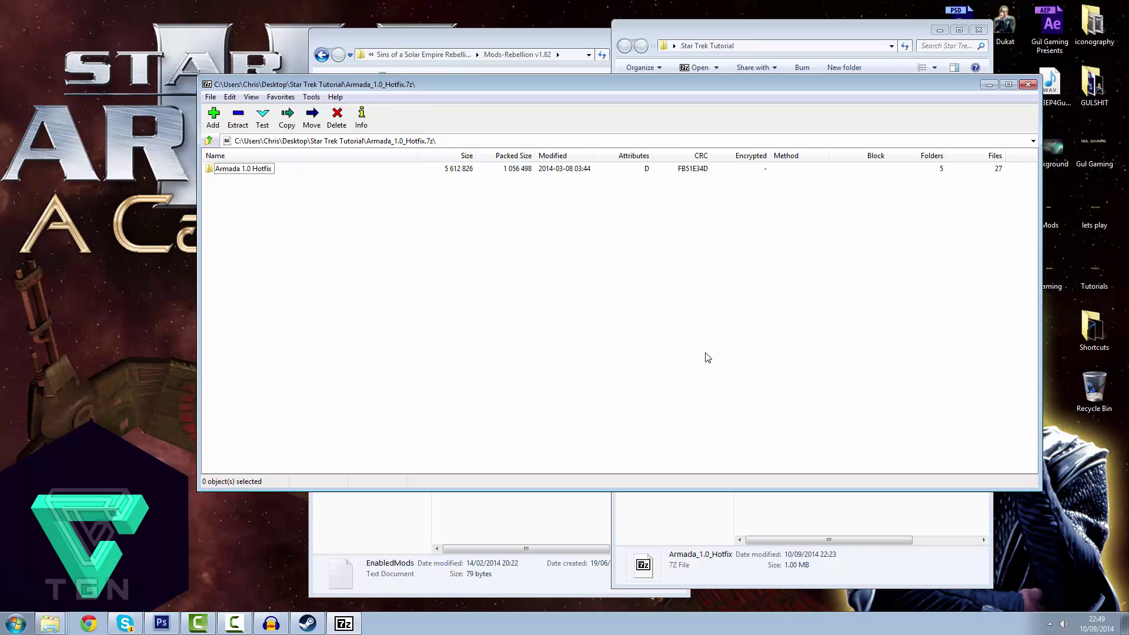
Step: Close the hotfix archive and open EnabledMods.txt from Mods-Rebellion in Notepad++
click(1028, 85)
drag(451, 44, 325, 34)
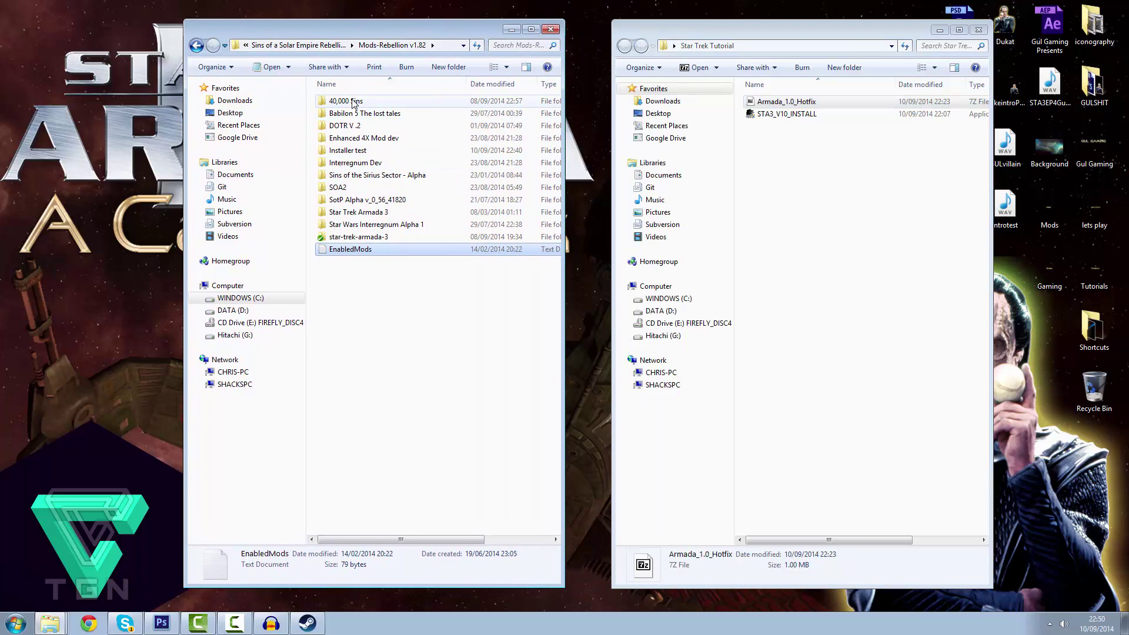
click(355, 101)
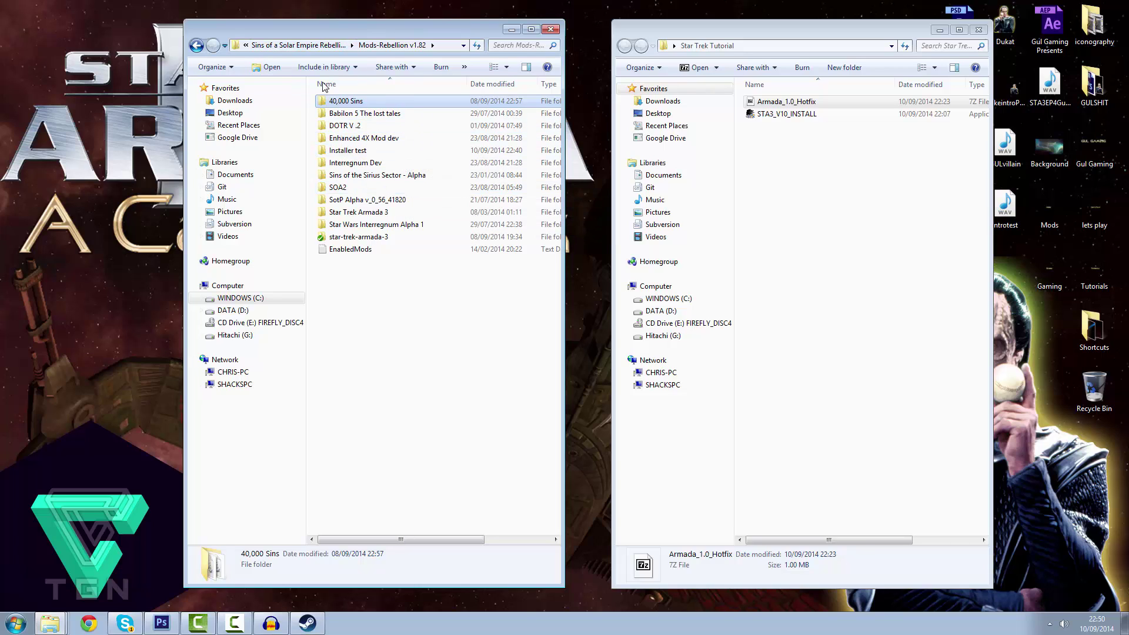
right_click(331, 247)
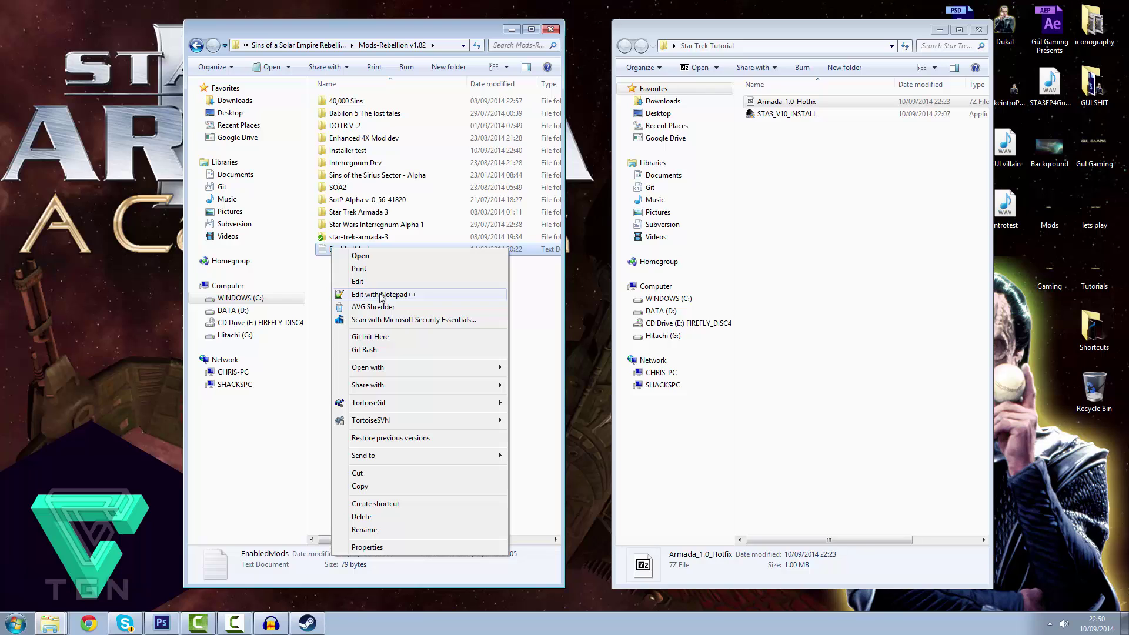
click(379, 295)
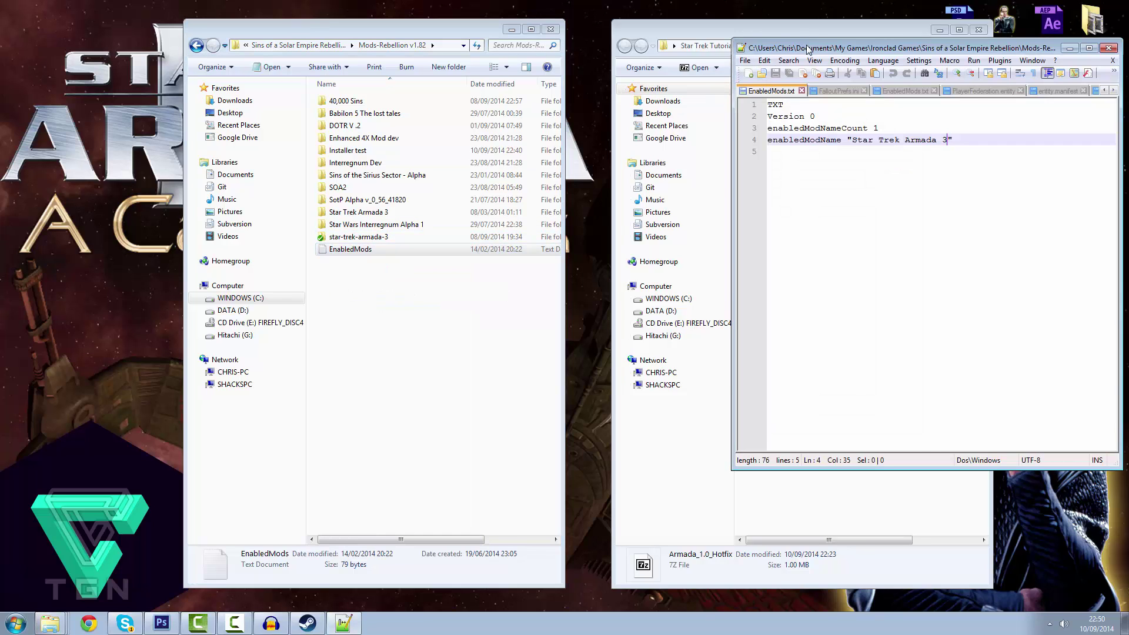
drag(802, 49, 692, 56)
Step: Copy the '40,000 Sins' folder name, paste it over line 4's mod name, and save
right_click(336, 104)
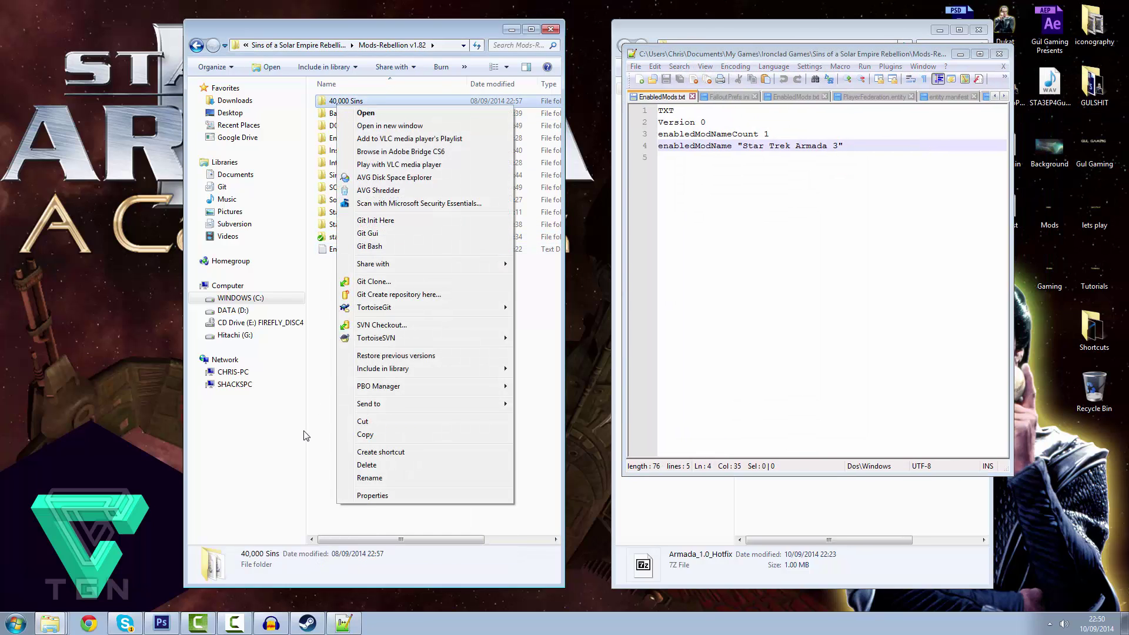
click(379, 478)
key(ctrl+c)
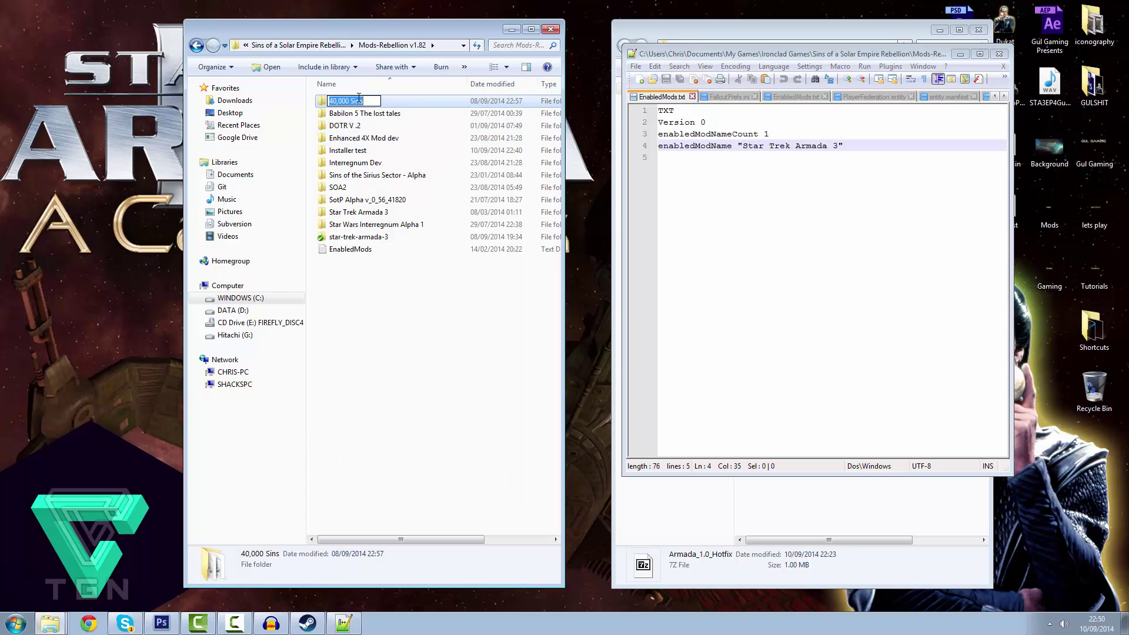
click(352, 184)
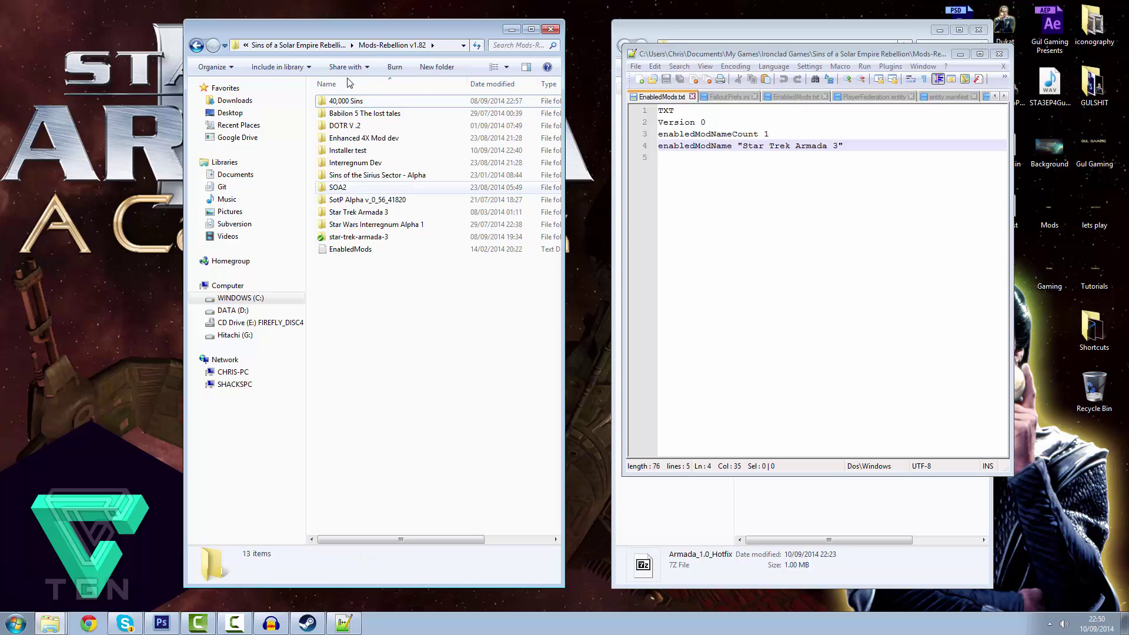
drag(841, 146, 746, 149)
click(840, 146)
drag(840, 146, 741, 147)
key(ctrl+v)
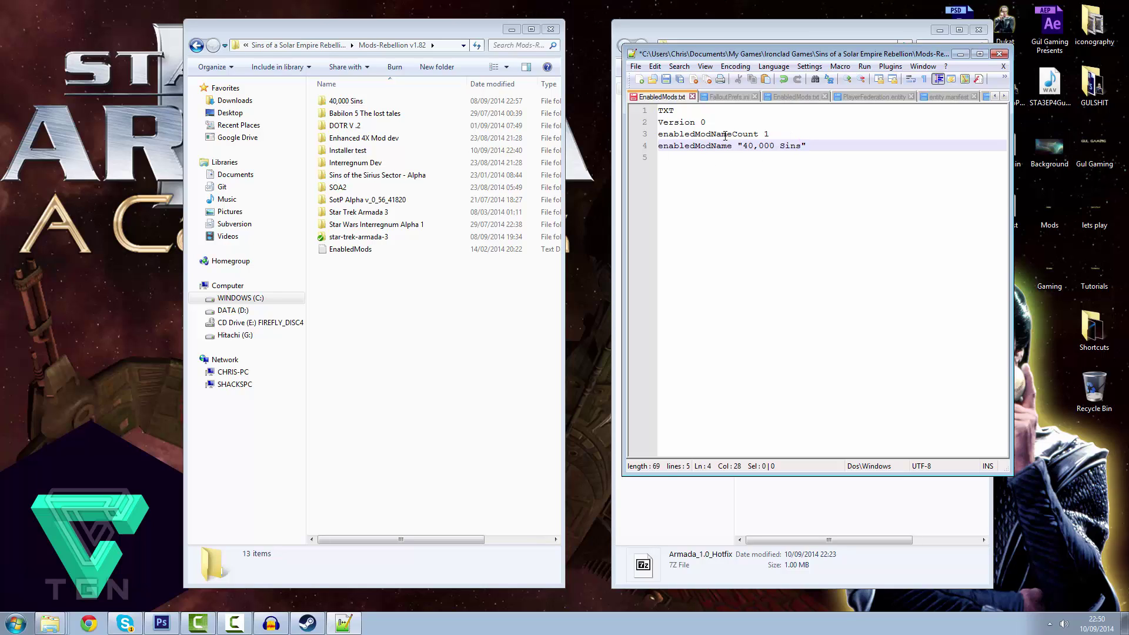
key(ctrl+s)
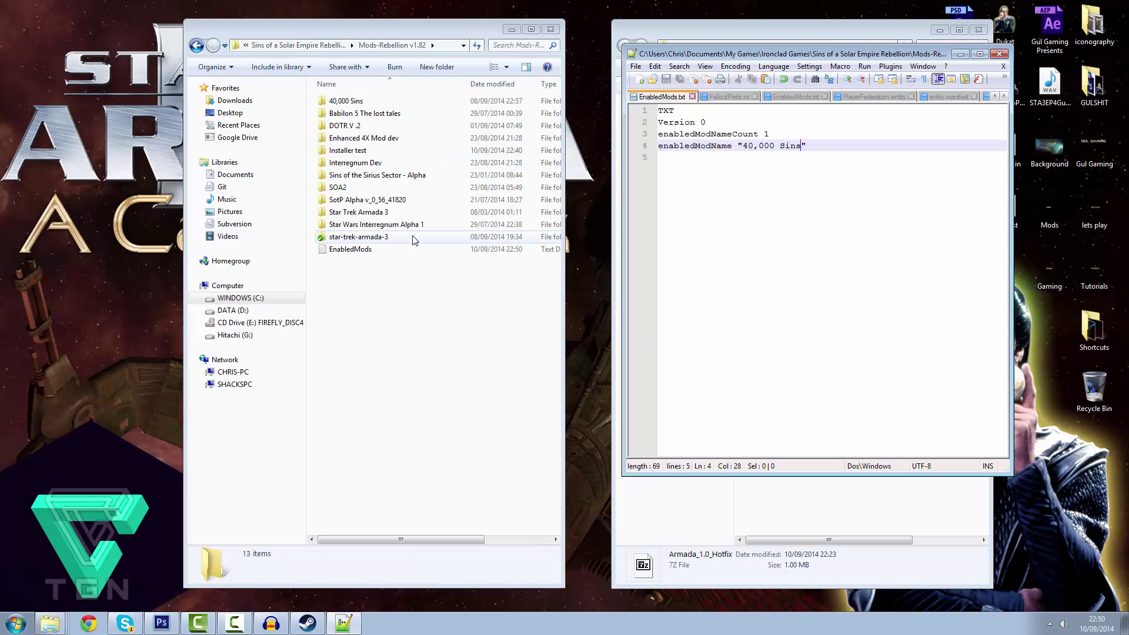
Step: Duplicate line 4's enabled-mod entry onto a new line 5
click(357, 163)
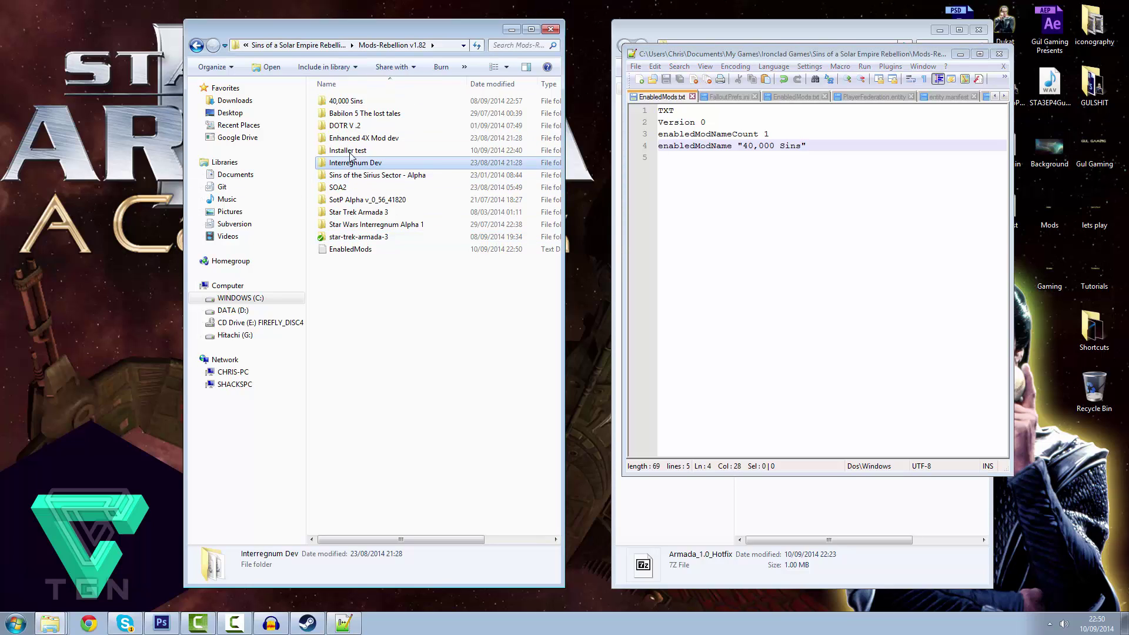
click(368, 225)
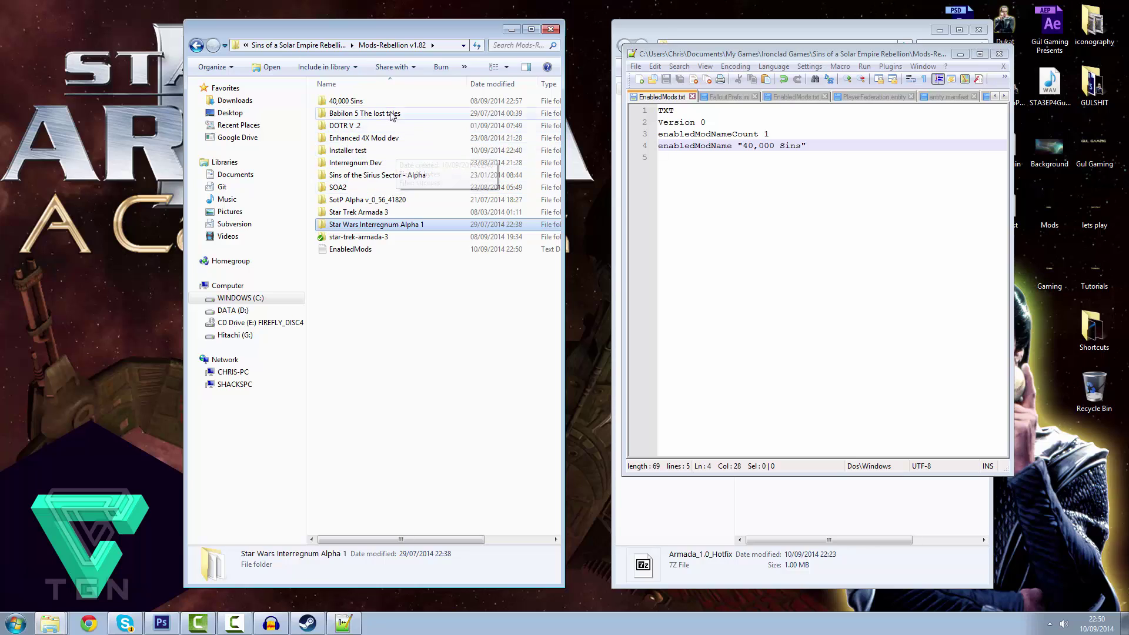
click(350, 140)
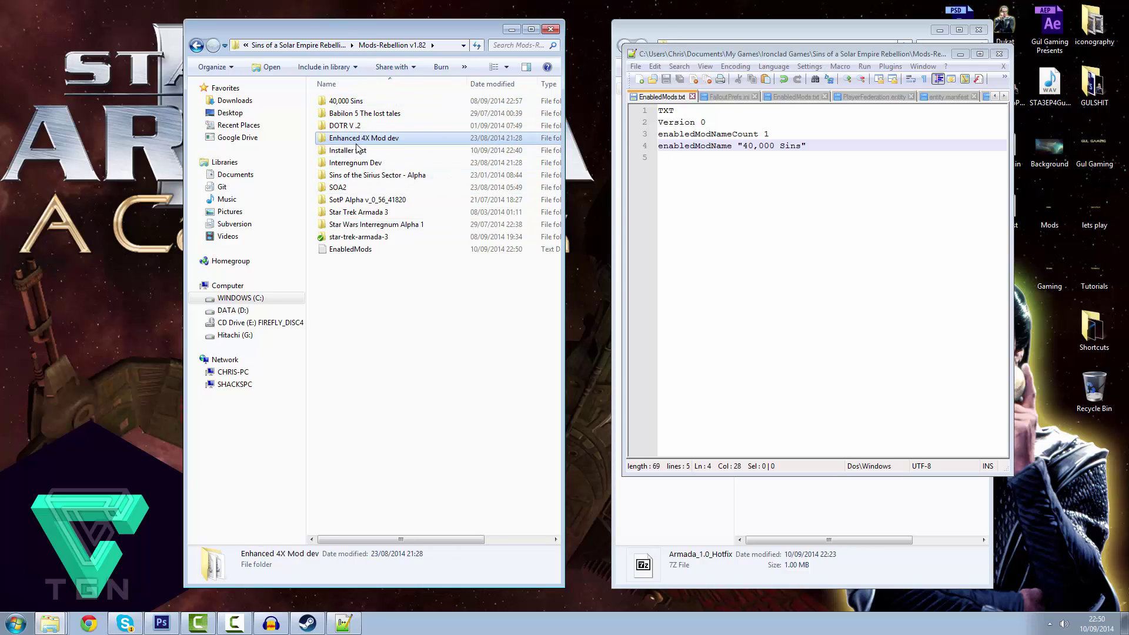
drag(830, 147, 648, 153)
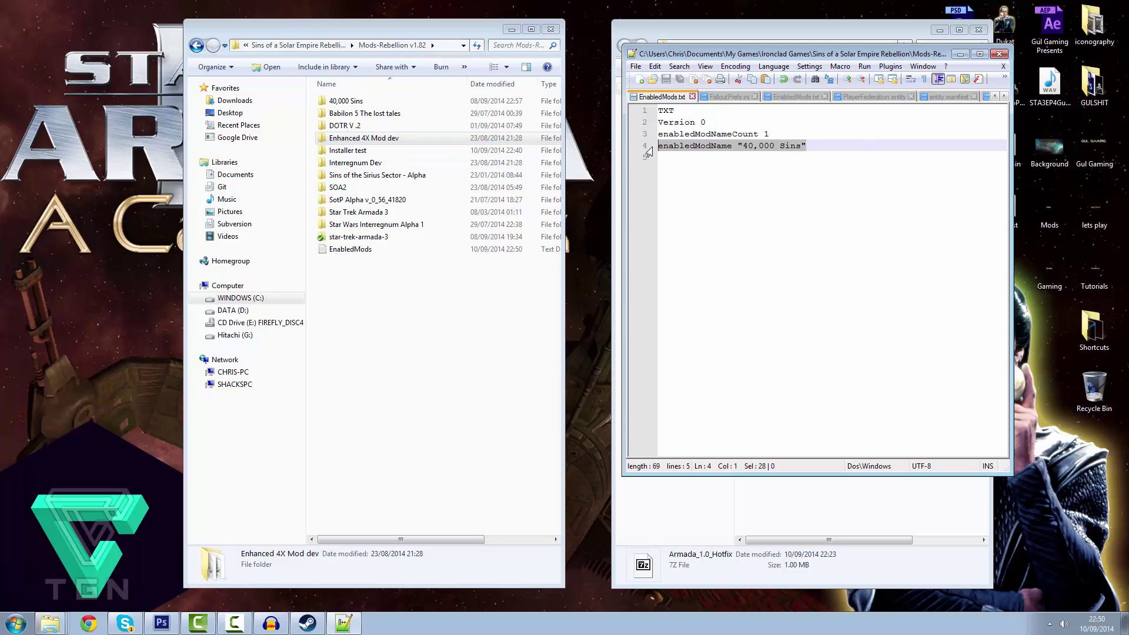
click(823, 149)
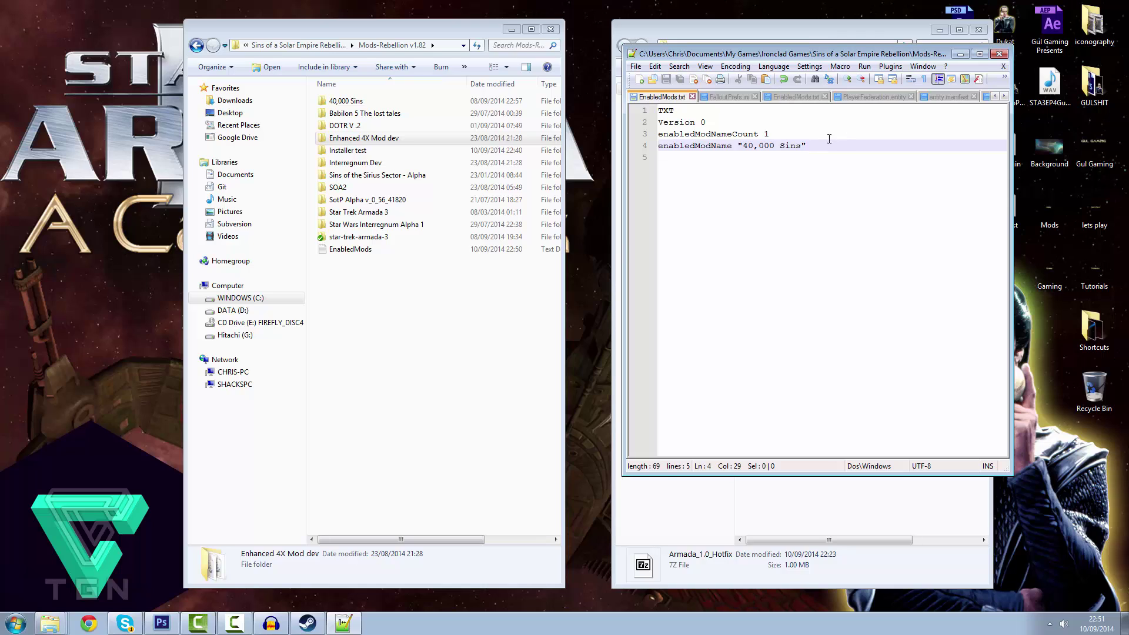
drag(828, 140, 653, 145)
key(ctrl+c)
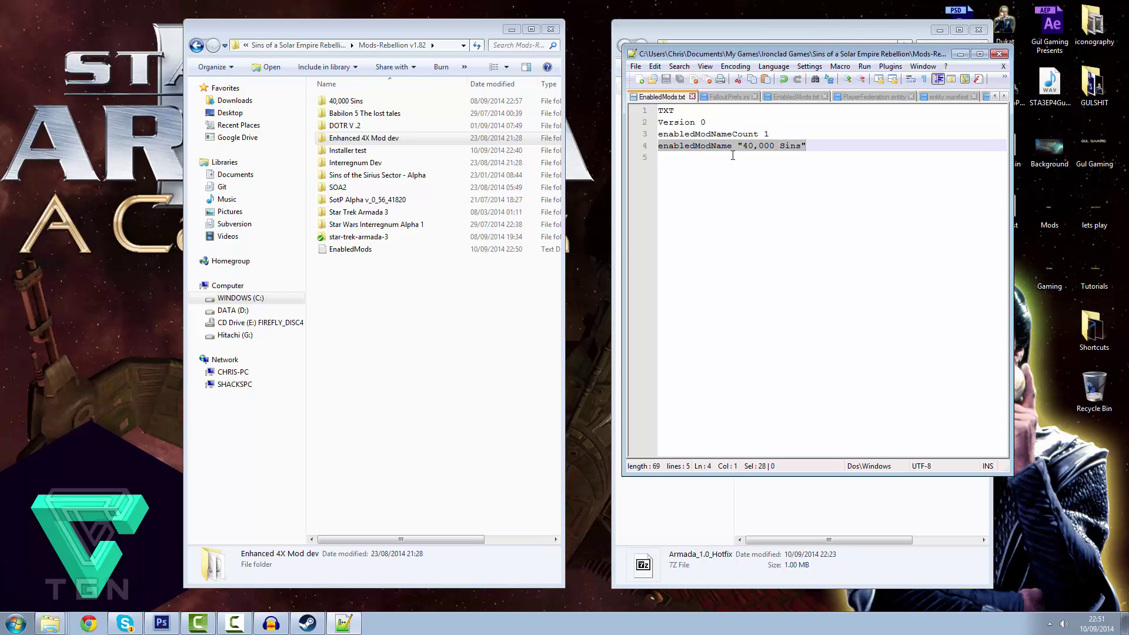
click(828, 147)
key(Return)
key(ctrl+v)
Step: Replace line 5's mod name with the copied folder name 'Enhanced 4X Mod dev'
right_click(370, 146)
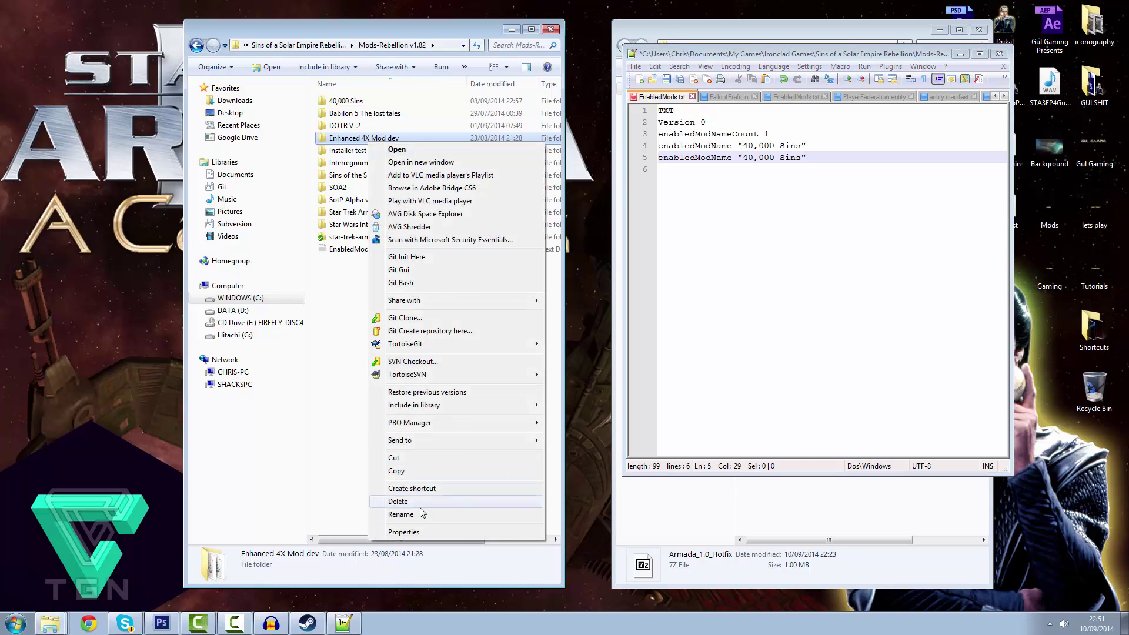
click(401, 512)
key(ctrl+c)
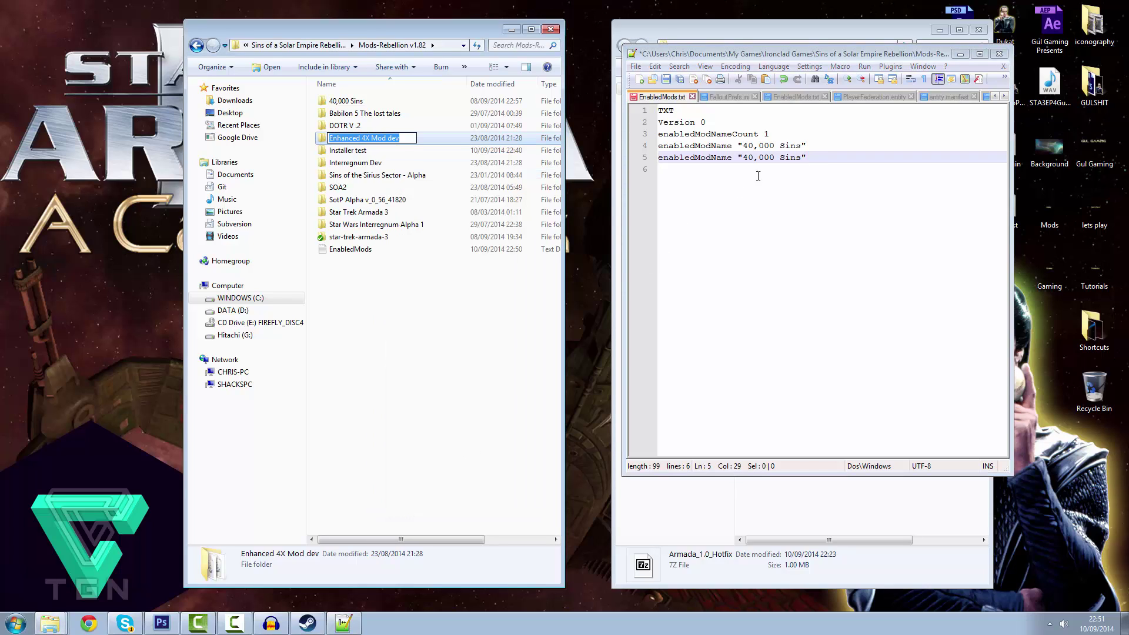
drag(804, 157, 743, 158)
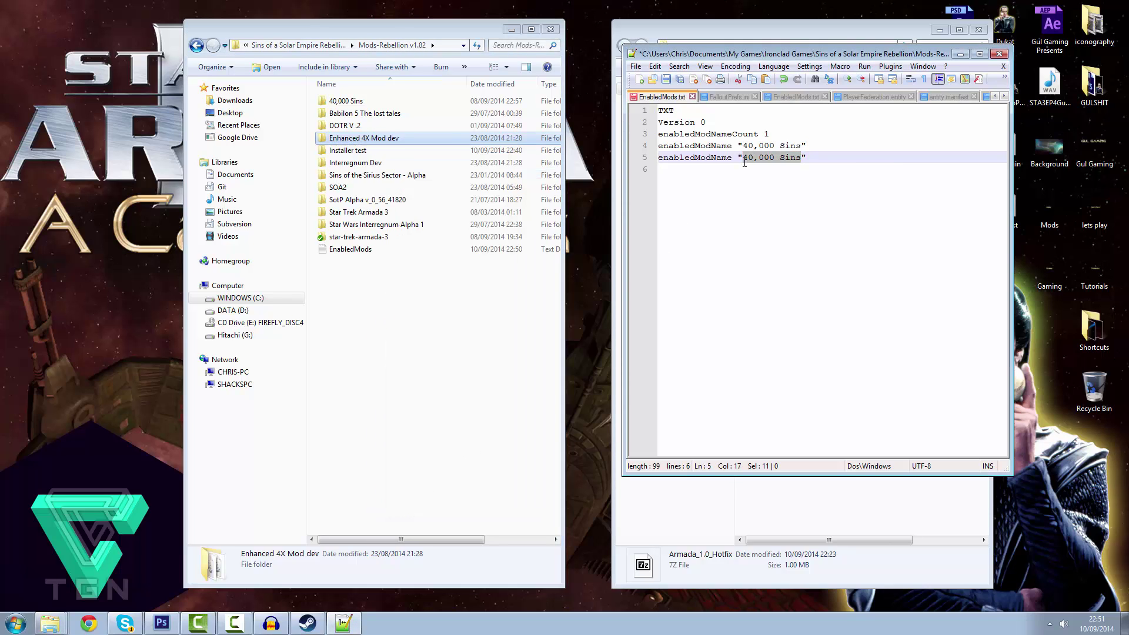
key(ctrl+v)
Step: Replace line 4's mod name with 'Star Wars Interregnum Alpha 1'
click(382, 224)
right_click(386, 224)
click(420, 585)
key(ctrl+c)
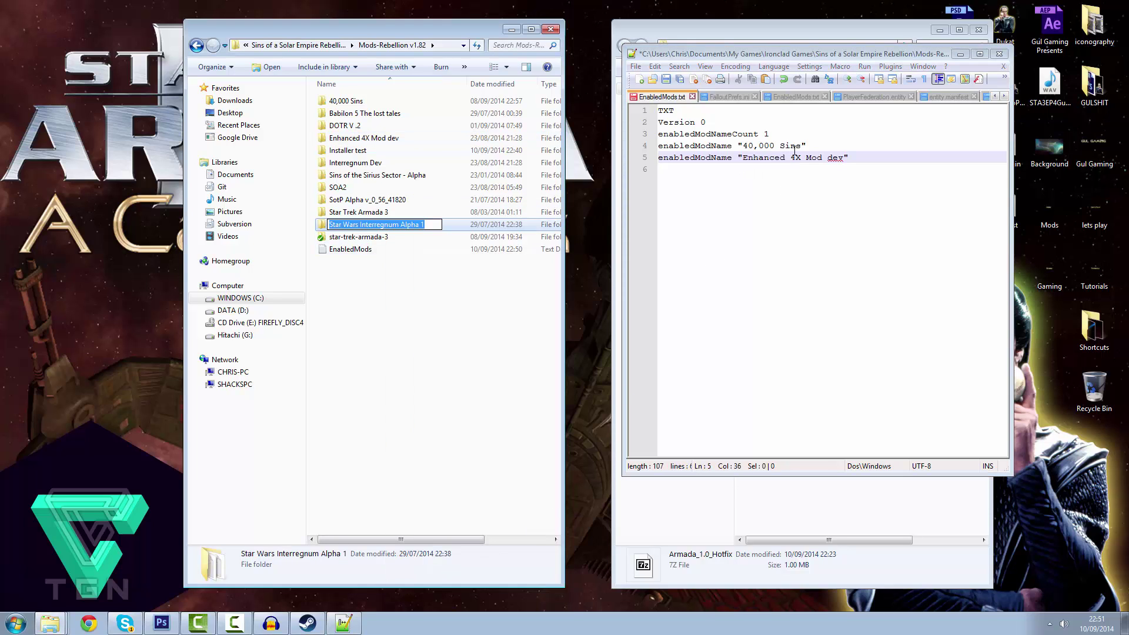
drag(803, 145, 744, 146)
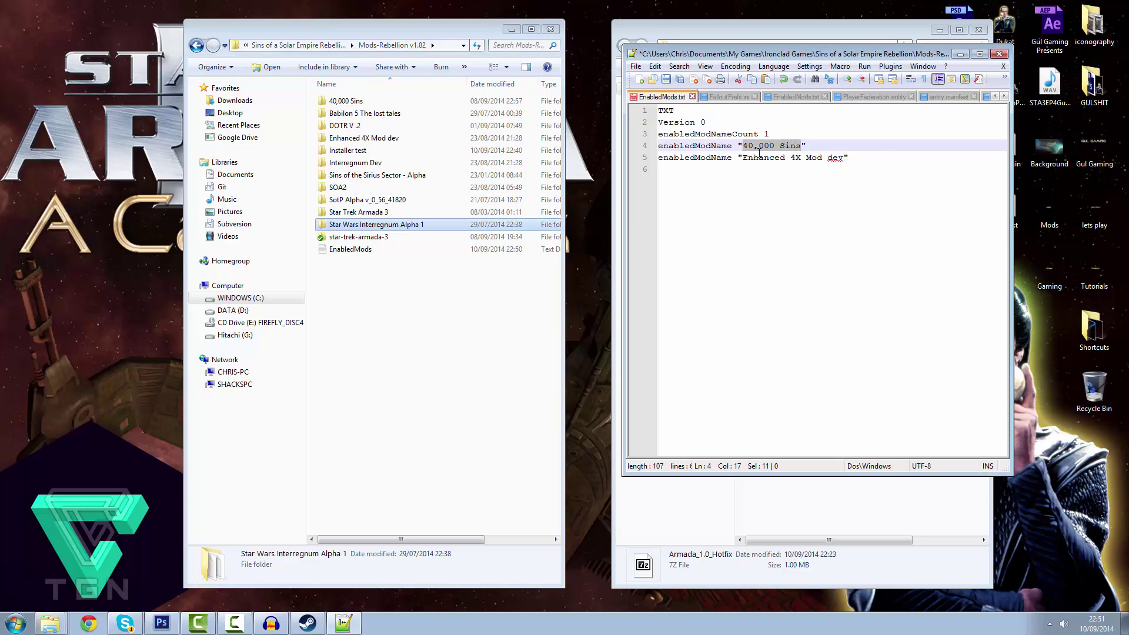
key(ctrl+v)
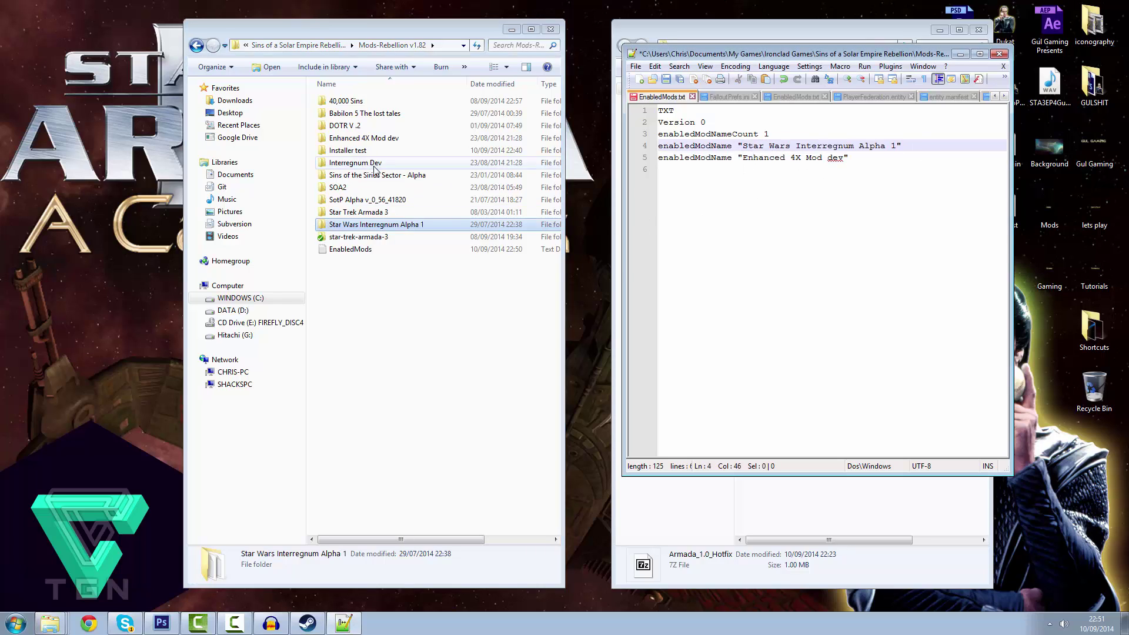
Step: Change line 4 to 'Interregnum Dev', set the mod count to 2, and save EnabledMods.txt
right_click(367, 142)
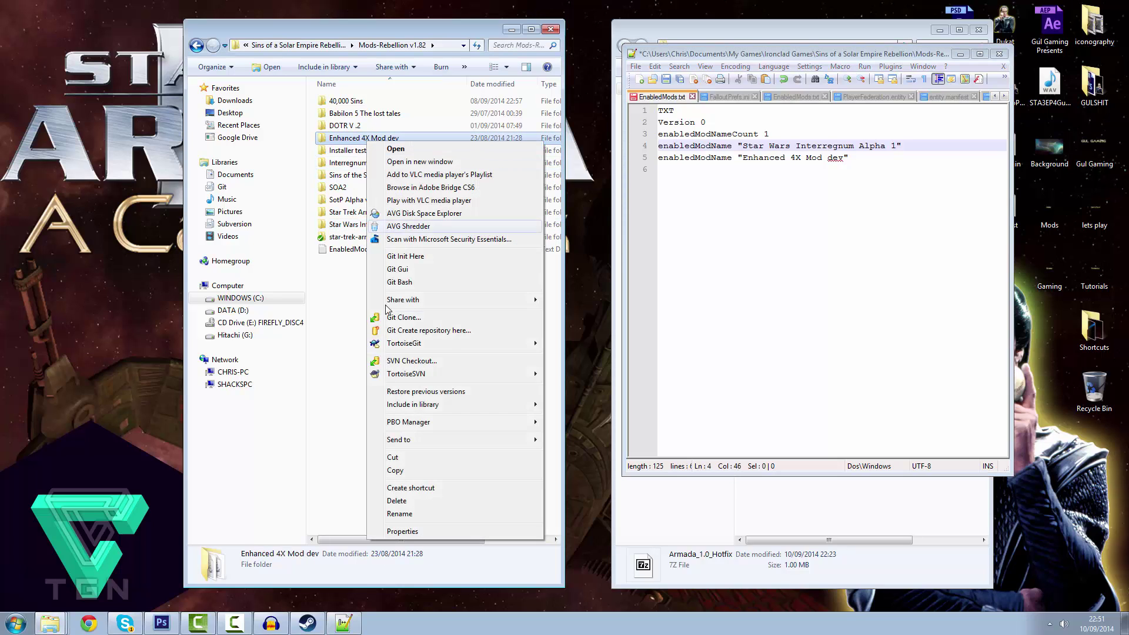
click(346, 172)
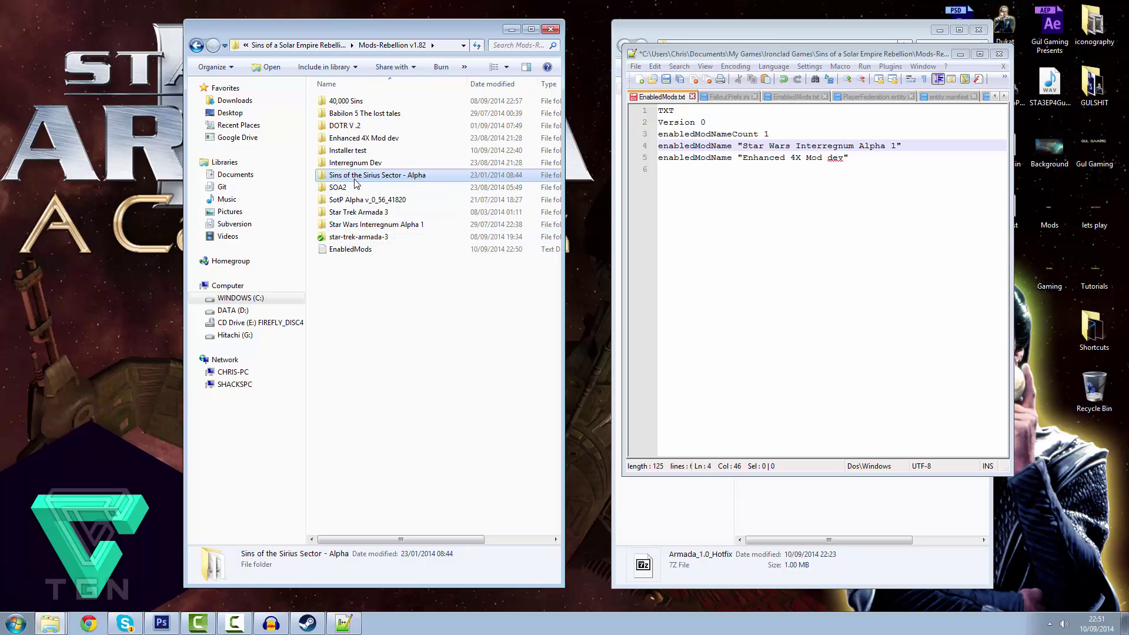
right_click(353, 164)
click(385, 538)
key(ctrl+c)
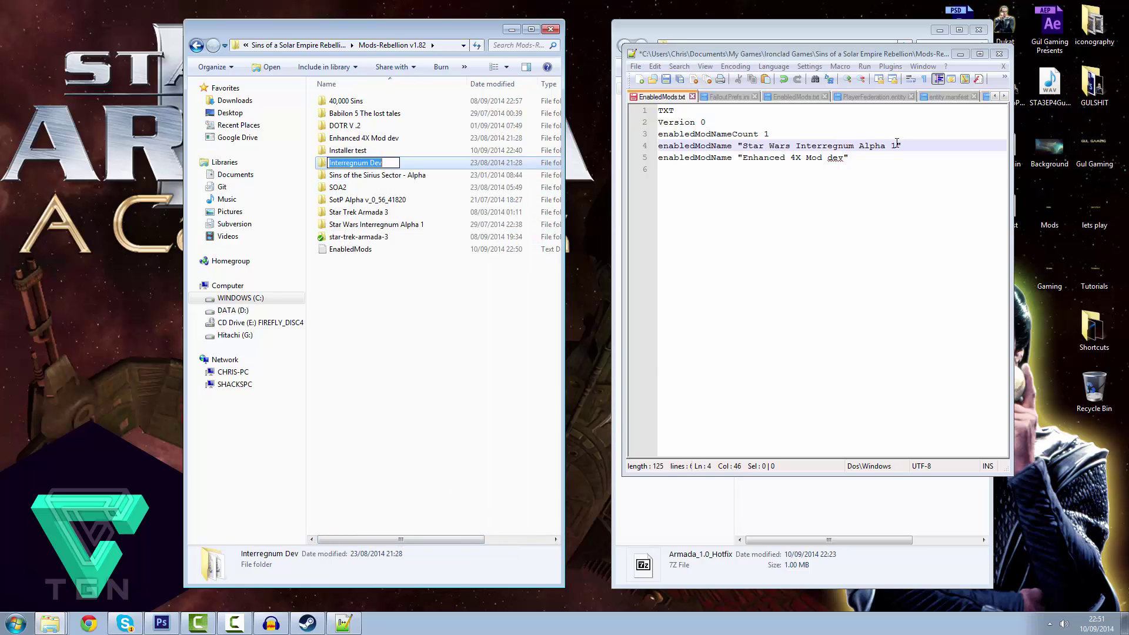
drag(897, 145, 742, 146)
key(ctrl+v)
click(773, 135)
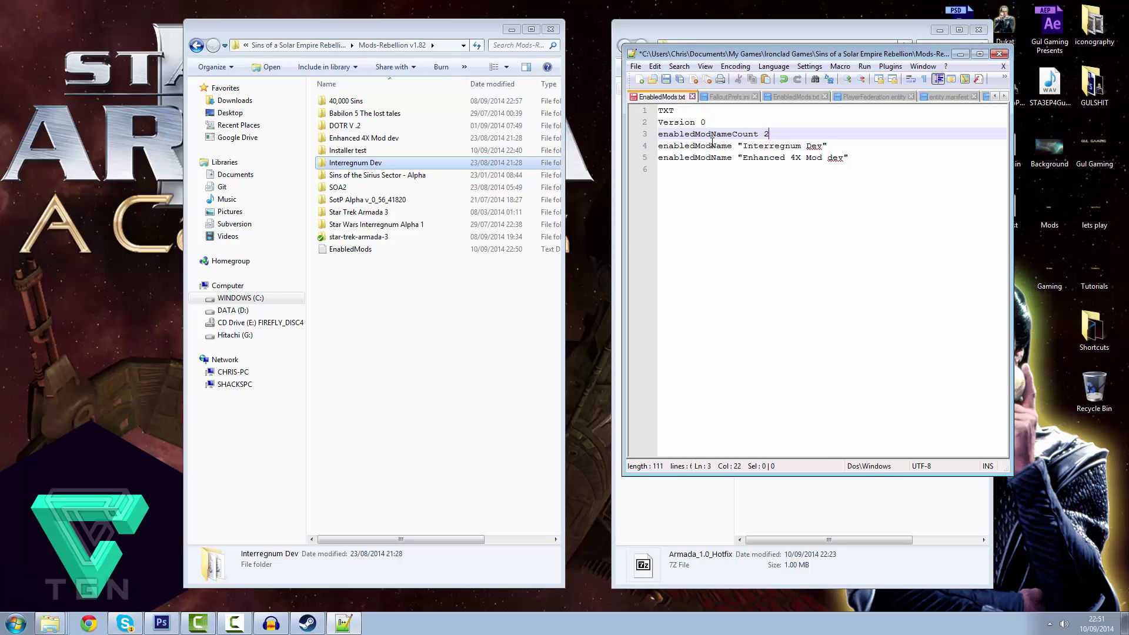
key(ctrl+s)
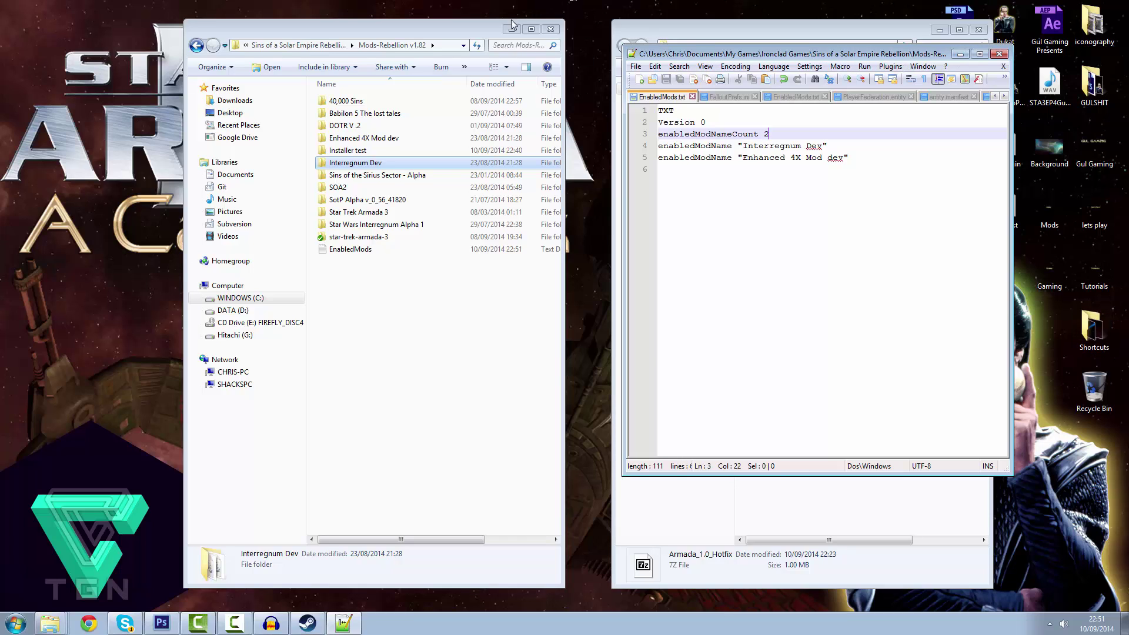
Step: Hide Notepad++ and start Sins of a Solar Empire Rebellion from its Shortcuts folder shortcut
click(961, 54)
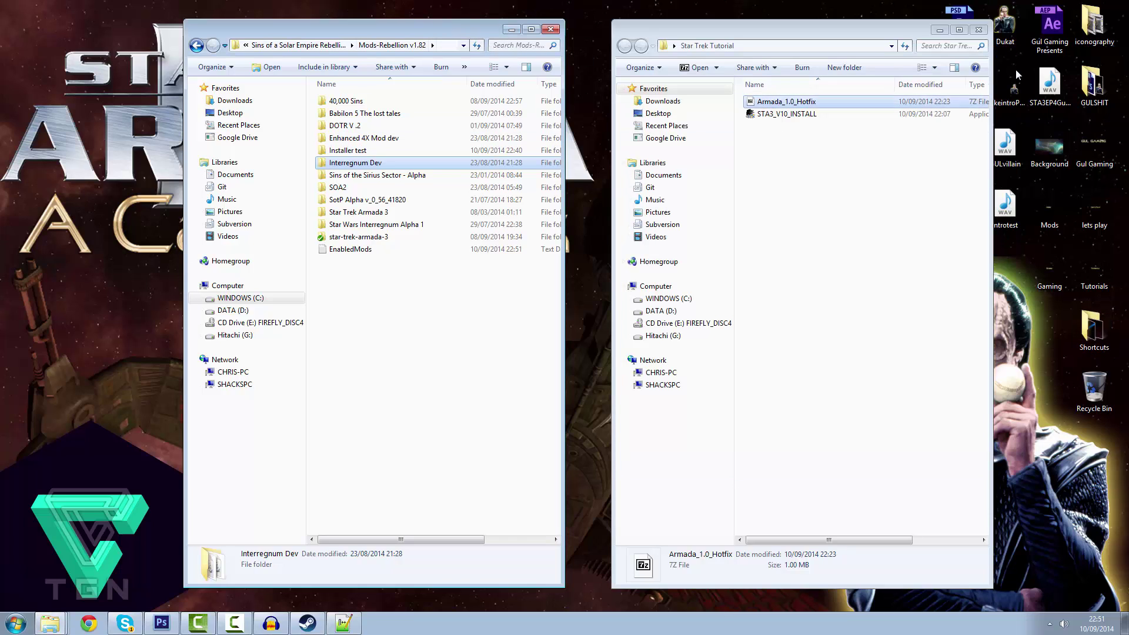
double_click(1092, 329)
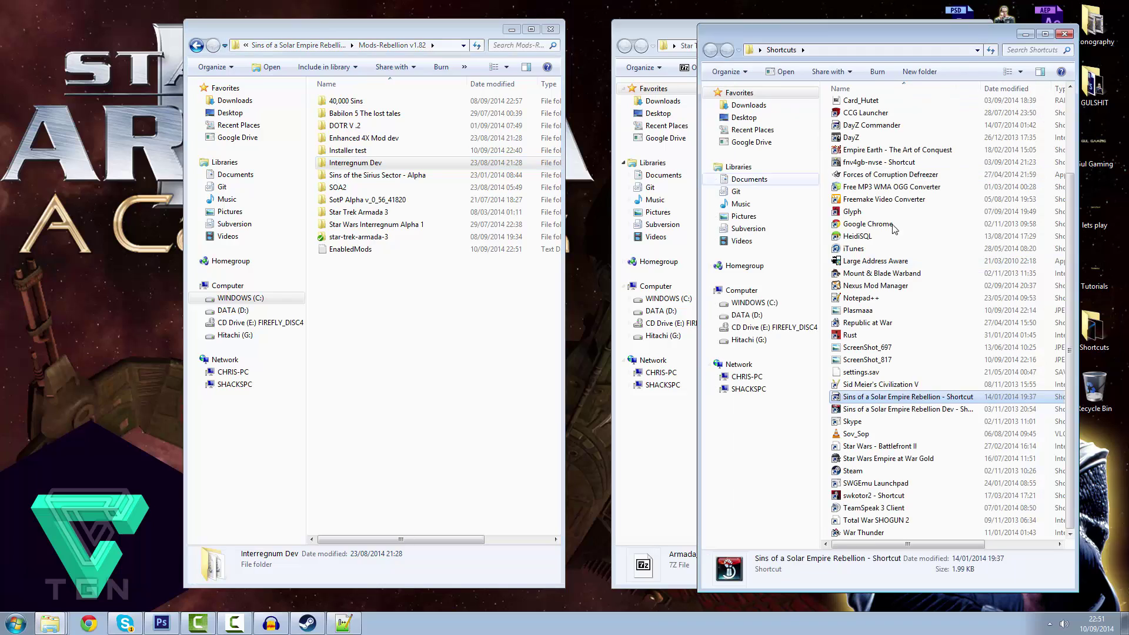
click(890, 395)
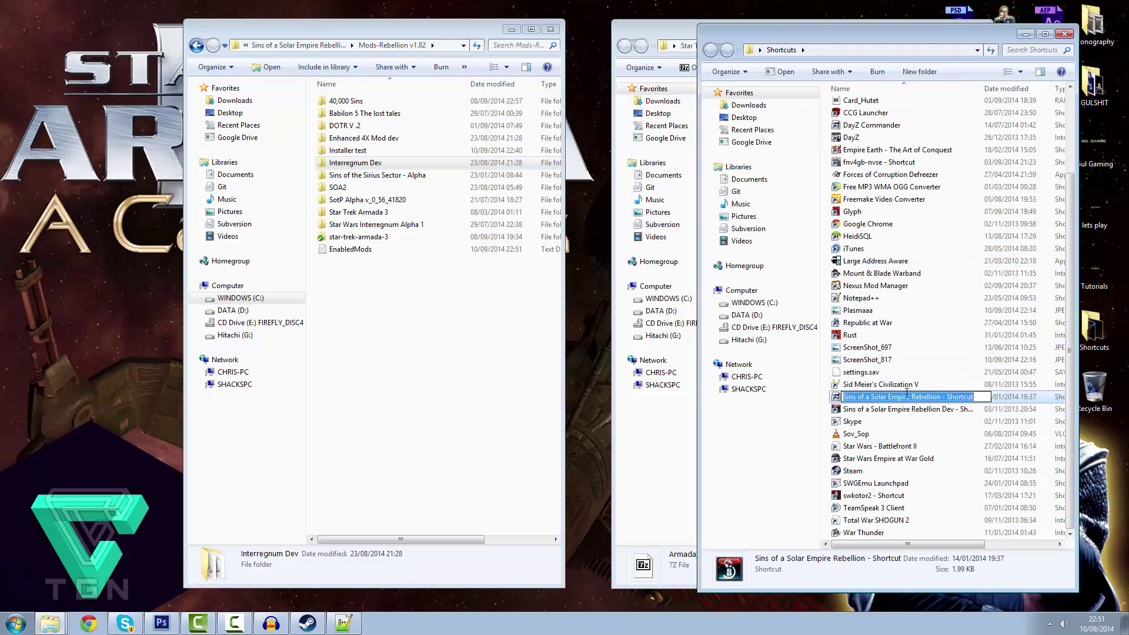
double_click(994, 397)
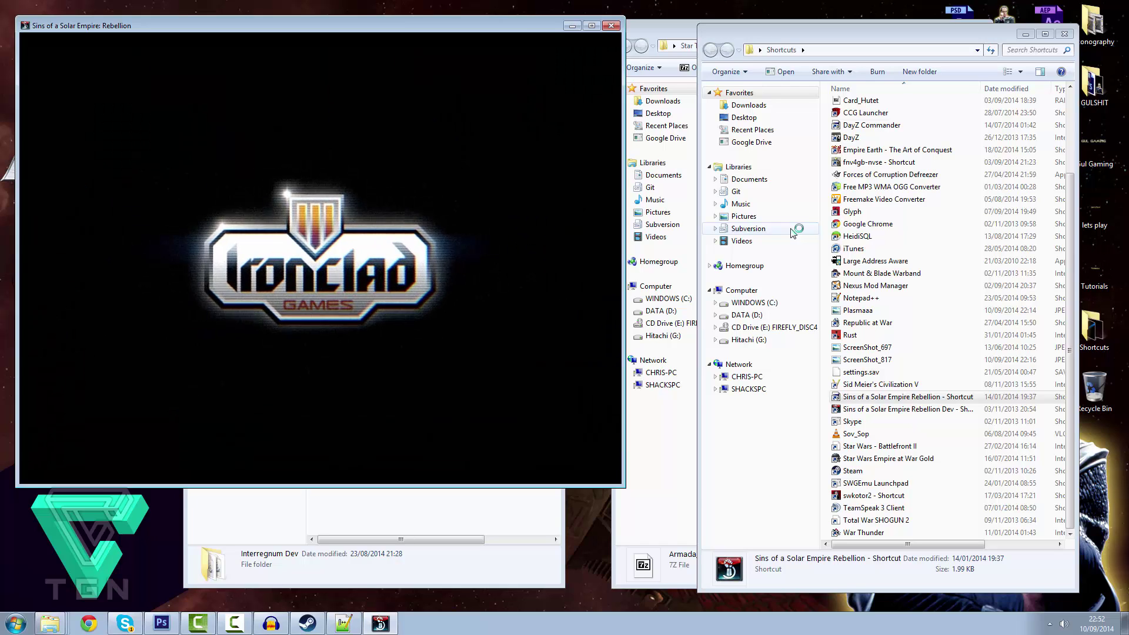
Step: Wait for the Star Wars Interregnum main menu to appear, then close the game window
click(794, 230)
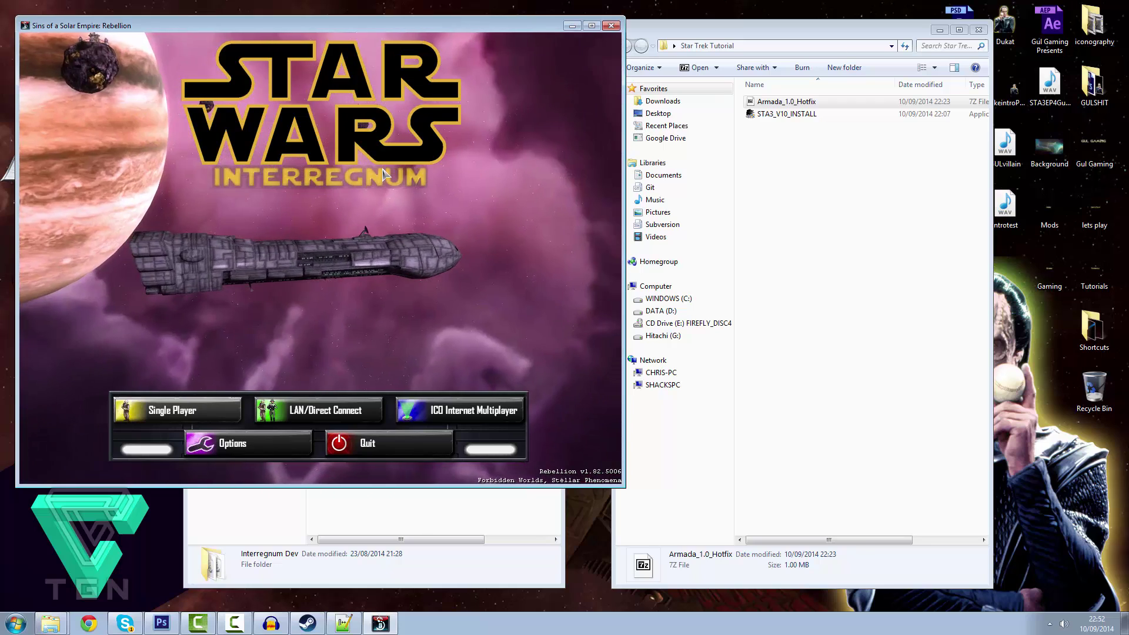
click(611, 26)
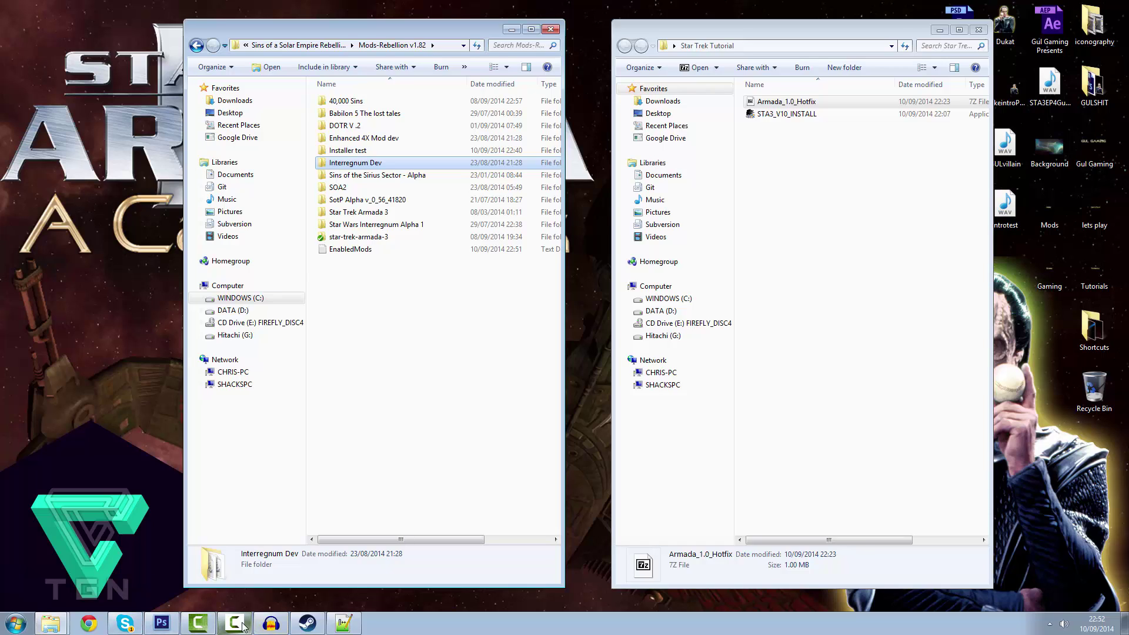
mouse_move(243, 627)
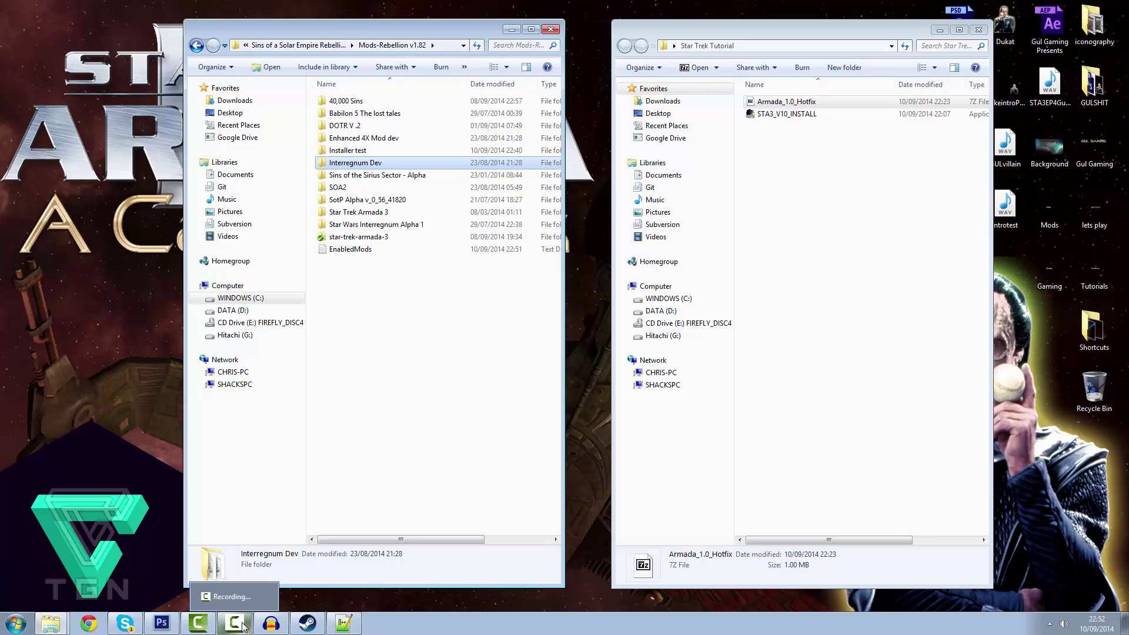